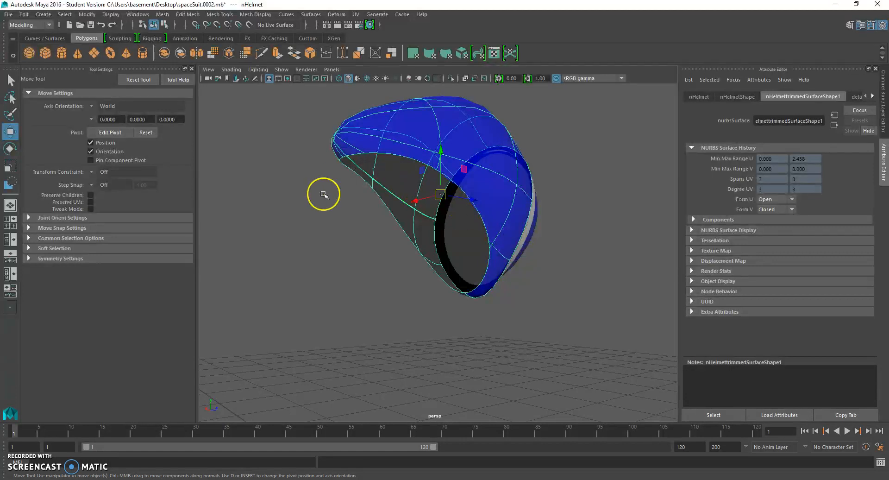
Duplicate the trim edge around the helmet's lower opening as a separate surface curve.
click(311, 227)
right_drag(421, 141, 411, 158)
mouse_move(411, 159)
alt+mouse_down()
mouse_move(366, 223)
mouse_move(468, 135)
mouse_move(413, 153)
alt+mouse_up()
right_click(418, 143)
right_drag(418, 143, 401, 131)
click(413, 154)
alt+drag(383, 205, 397, 234)
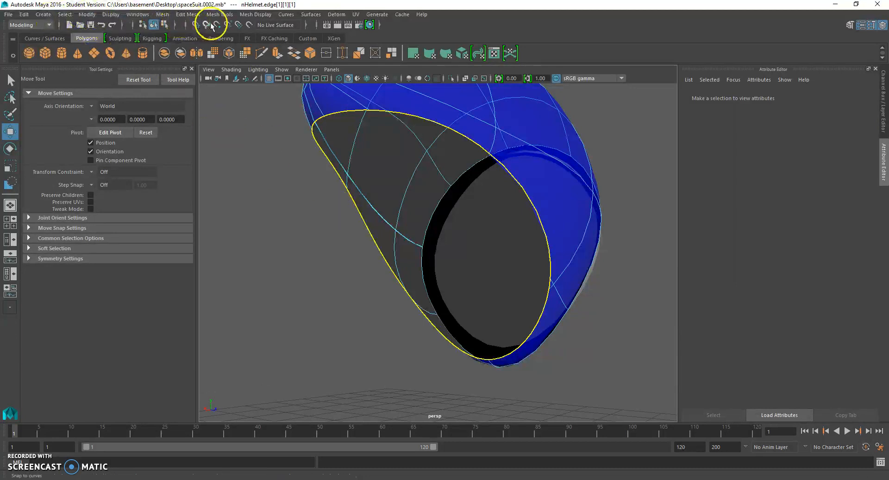
click(294, 16)
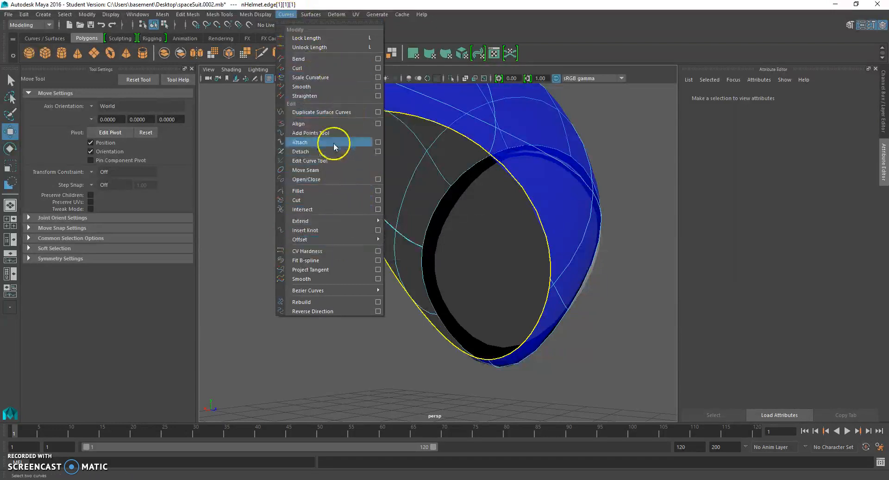
click(338, 113)
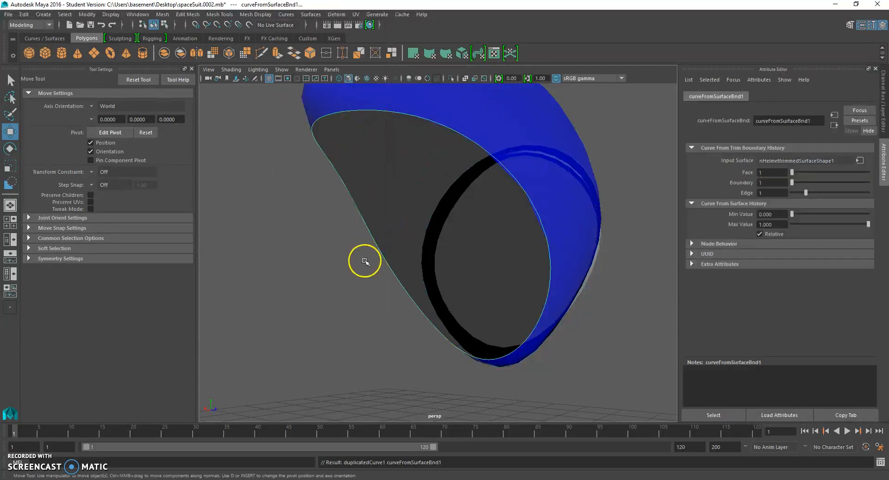
Center the duplicated curve's pivot and move the curve a short distance below the helmet's opening.
scroll(365, 257, down, 4)
alt+drag(365, 256, 321, 262)
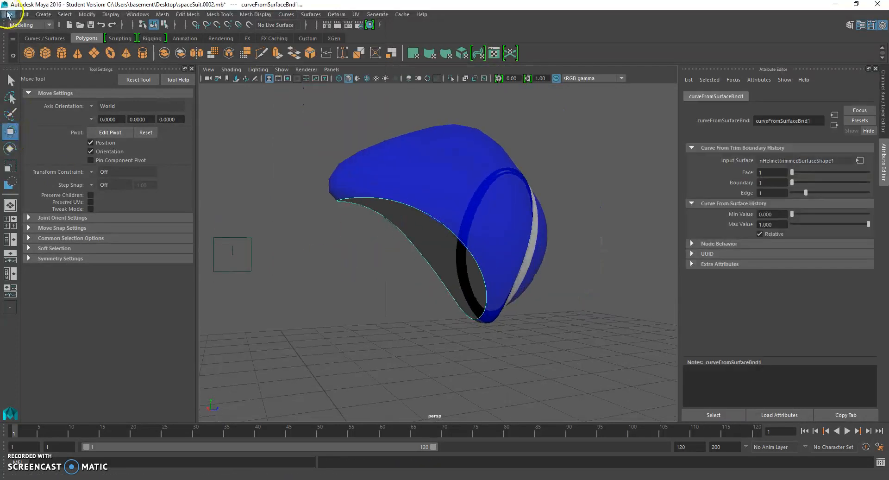
click(86, 15)
click(135, 72)
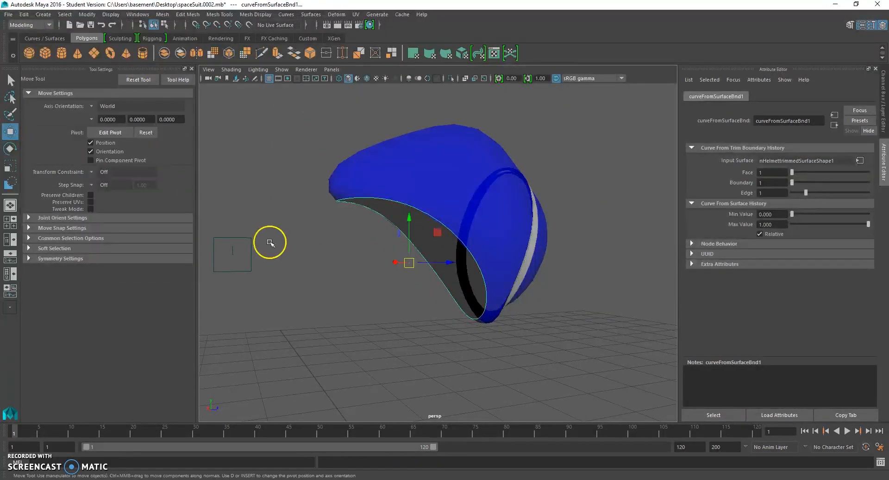
drag(409, 262, 404, 278)
scroll(361, 260, up, 3)
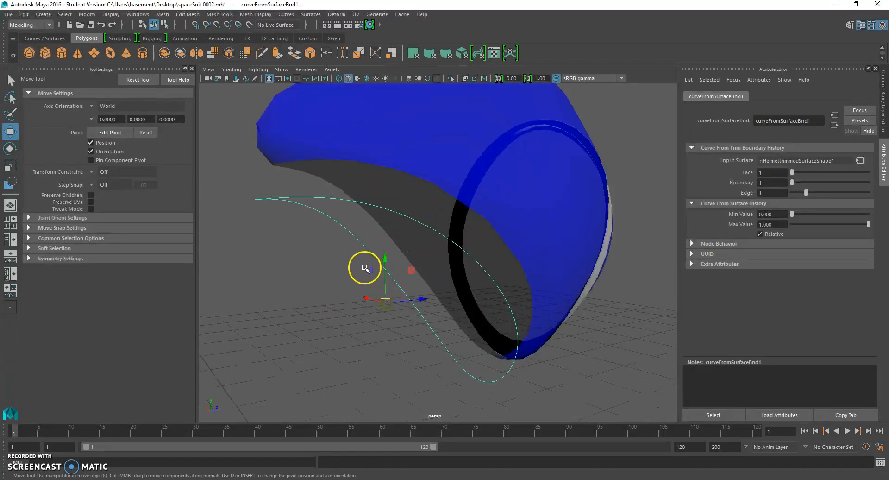
Loft a uniform cubic NURBS surface with 4 section spans between the helmet's opening trim edge and the duplicated curve.
click(362, 155)
right_click(364, 151)
click(345, 136)
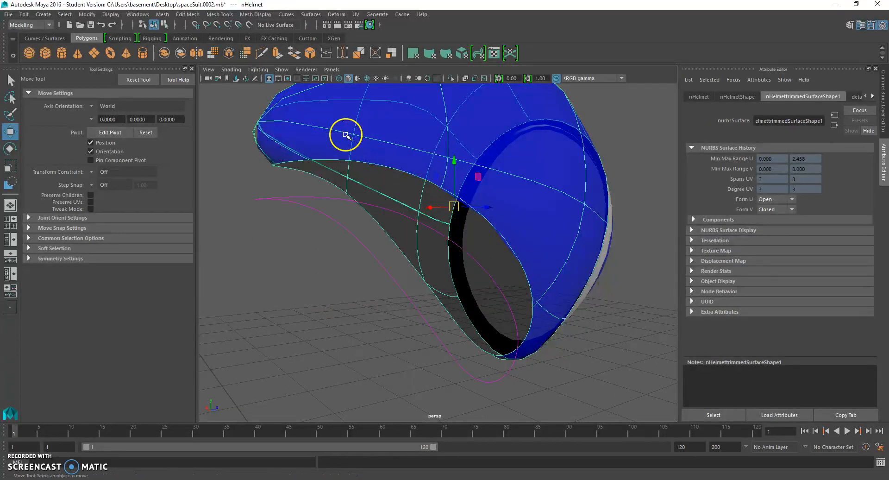
click(339, 161)
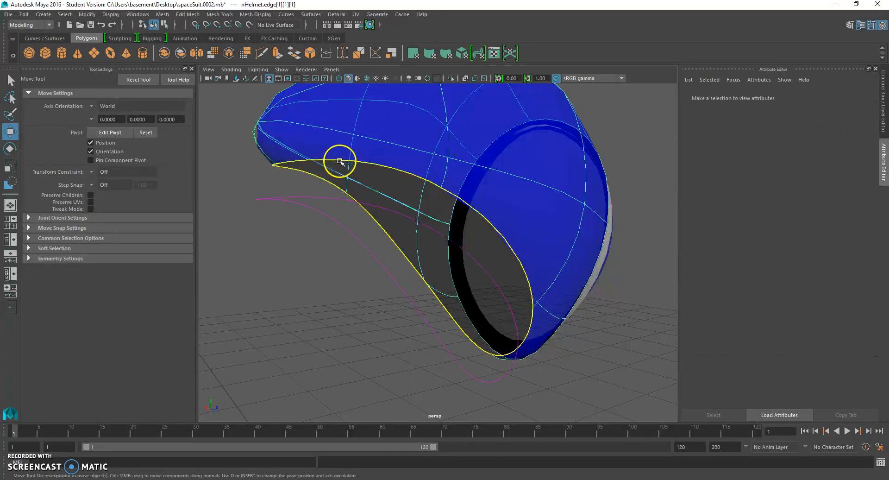
click(310, 197)
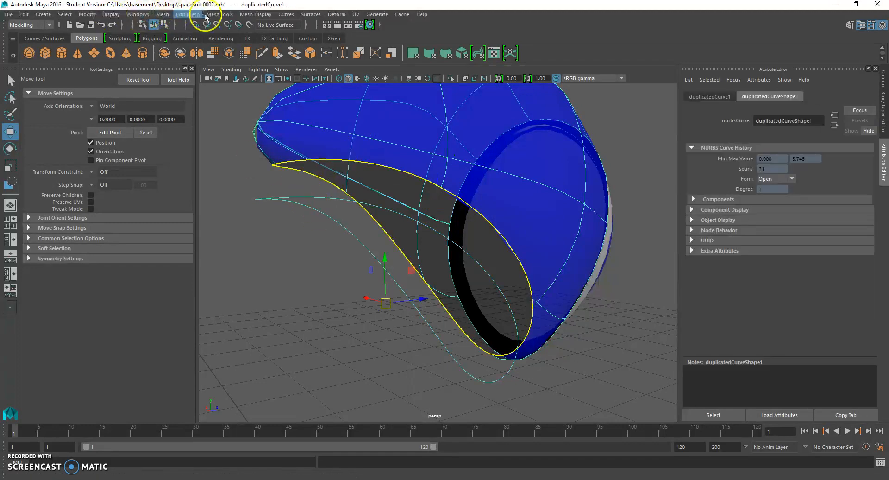
click(305, 14)
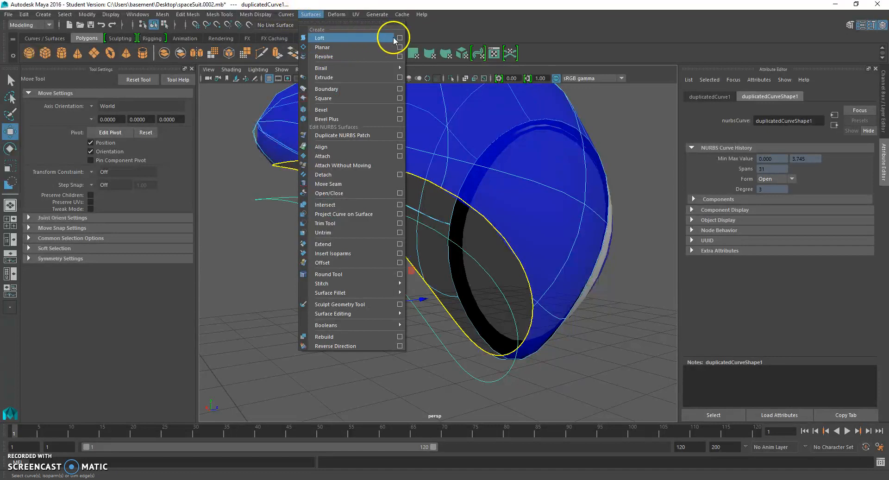
click(408, 38)
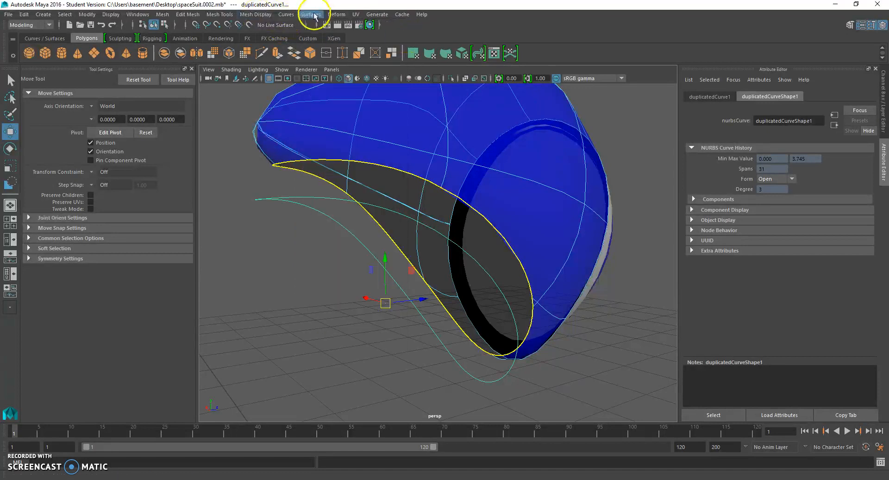
click(310, 14)
click(396, 35)
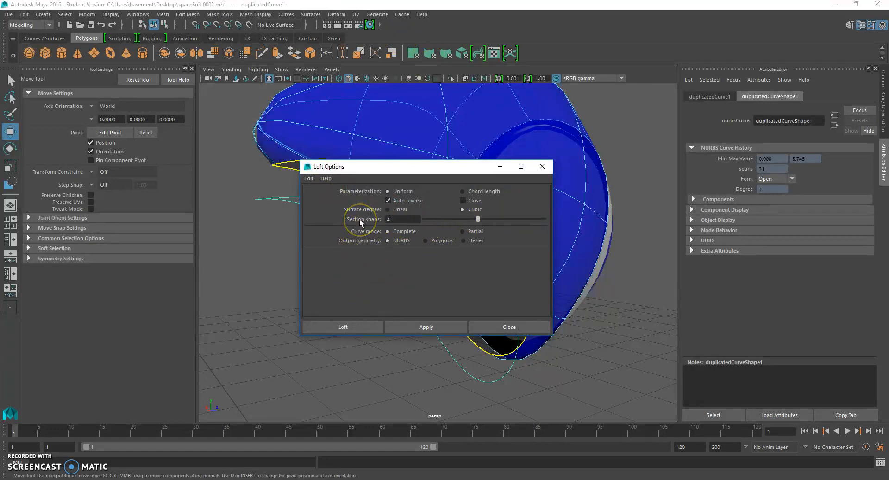
click(369, 324)
alt+drag(369, 320, 415, 310)
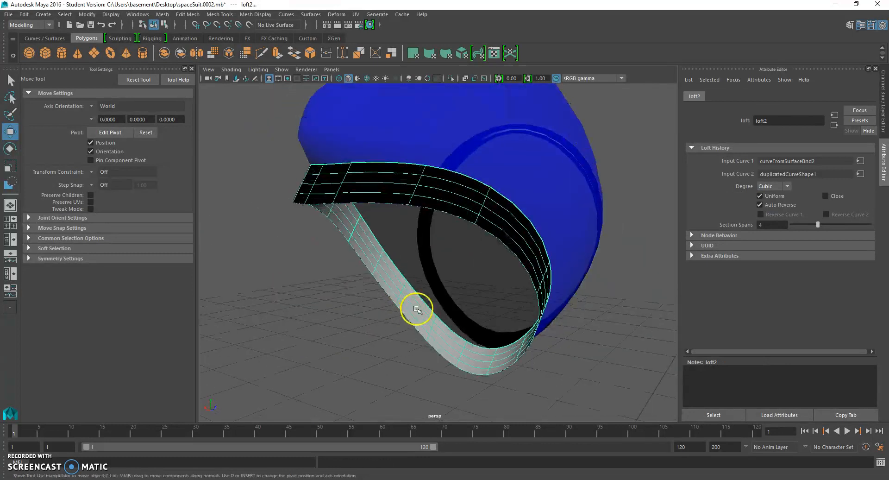
scroll(419, 329, down, 5)
click(422, 344)
alt+drag(477, 303, 417, 292)
scroll(417, 292, up, 5)
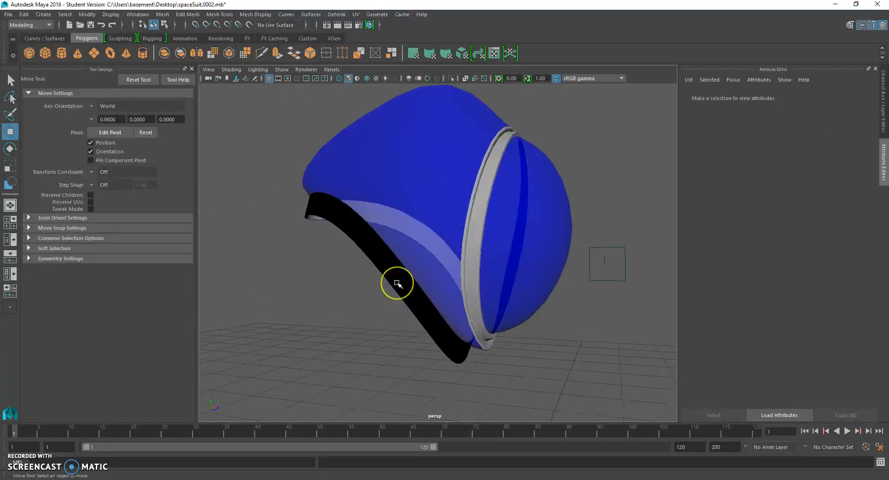
click(356, 229)
scroll(348, 228, up, 3)
right_drag(326, 199, 365, 210)
scroll(364, 212, up, 2)
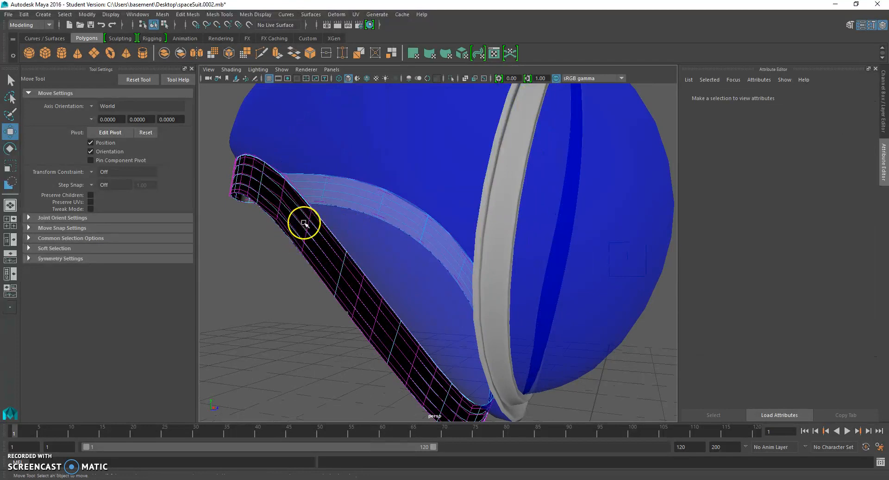
click(289, 195)
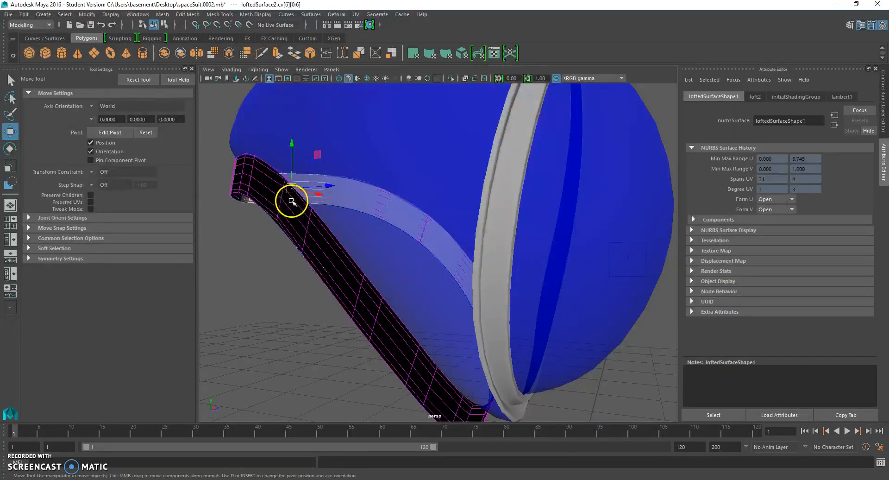
click(266, 177)
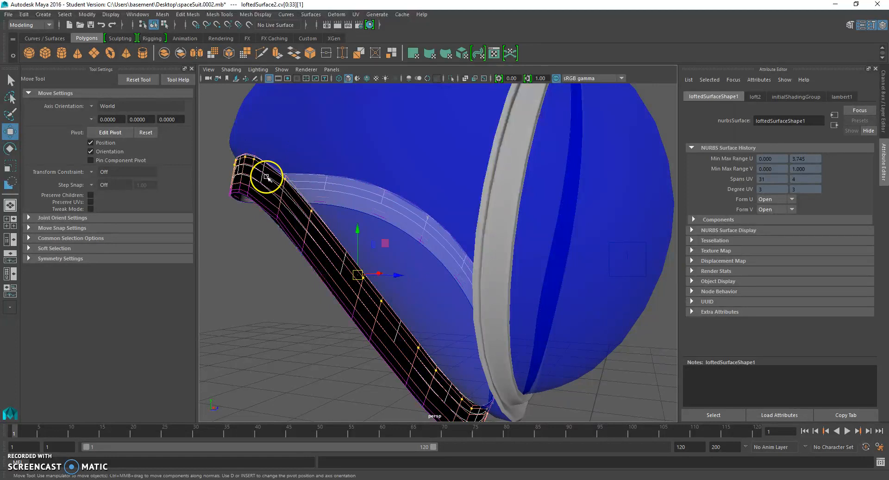
click(10, 166)
alt+drag(379, 283, 350, 220)
click(306, 217)
alt+drag(325, 252, 366, 237)
scroll(297, 297, down, 3)
click(297, 297)
right_drag(358, 240, 378, 240)
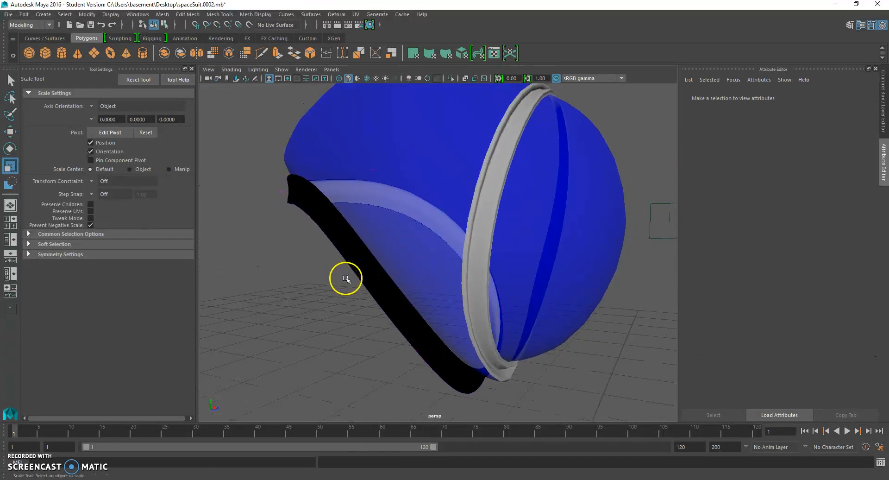
Reverse the surface direction of the lofted strip around the helmet's opening.
click(360, 258)
alt+drag(360, 258, 353, 264)
scroll(353, 264, up, 5)
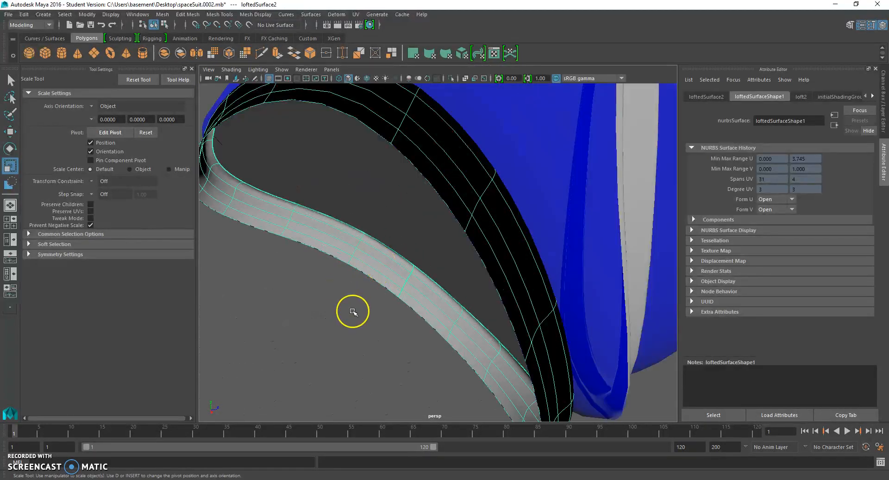
scroll(354, 312, down, 5)
click(393, 307)
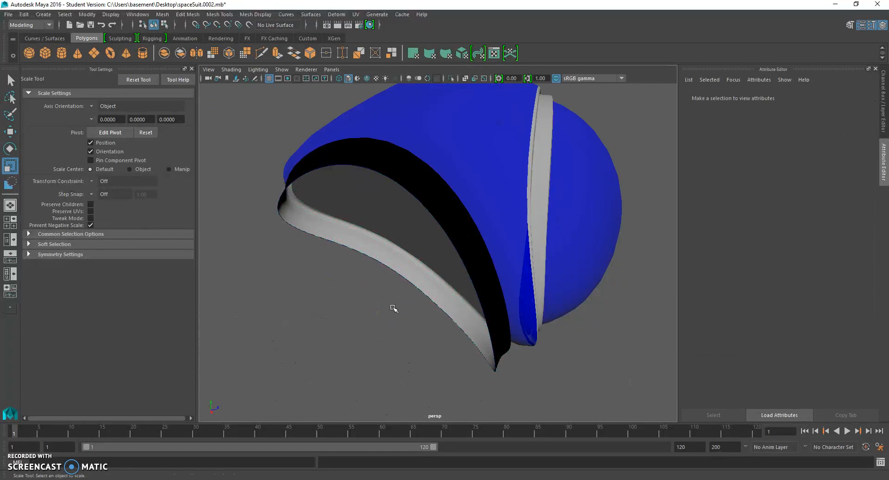
click(450, 207)
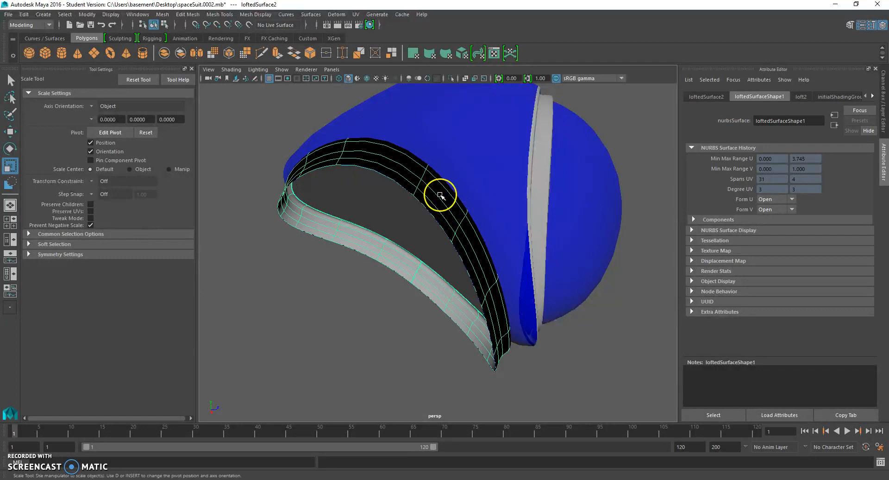
click(256, 15)
mouse_move(274, 309)
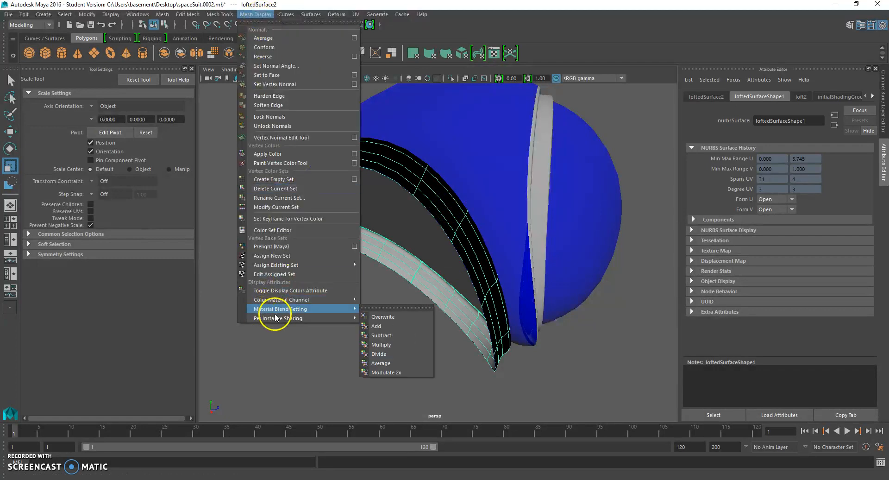
mouse_move(310, 14)
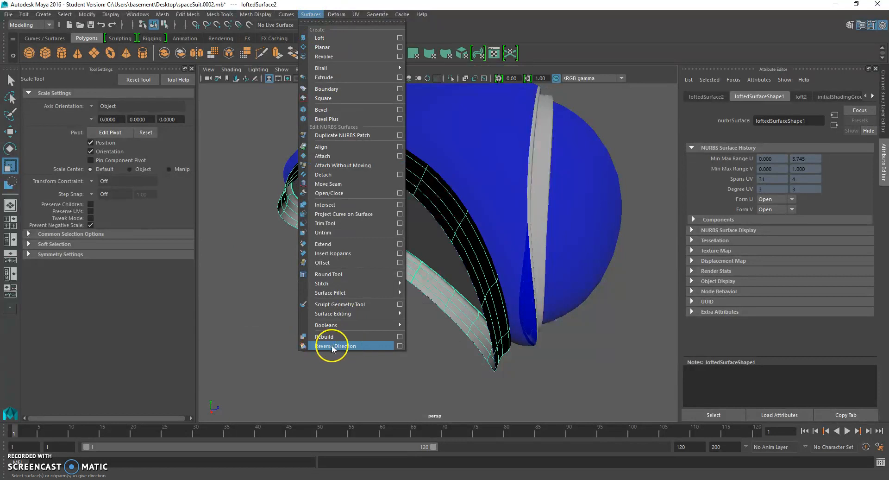
click(331, 346)
alt+drag(401, 313, 326, 323)
click(325, 325)
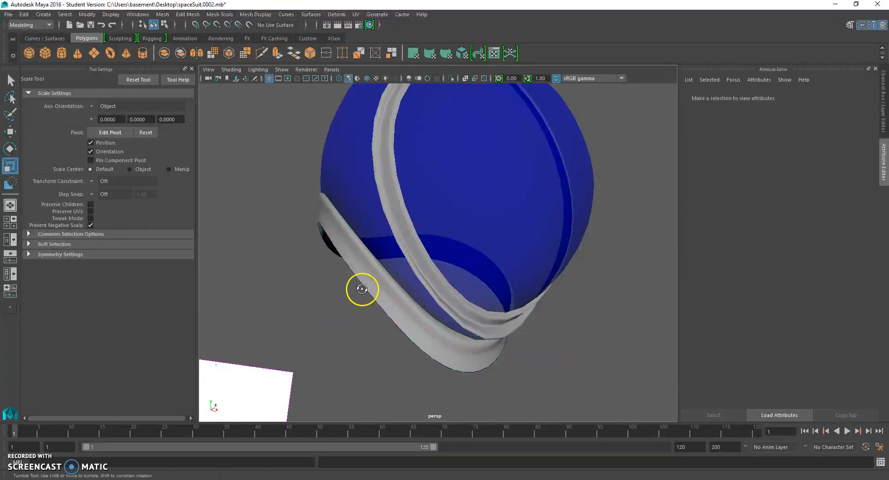
Scale a middle lengthwise row of the lofted strip's control vertices outward to bulge the rim.
alt+drag(362, 289, 353, 287)
click(354, 276)
right_drag(354, 276, 354, 233)
scroll(354, 262, up, 2)
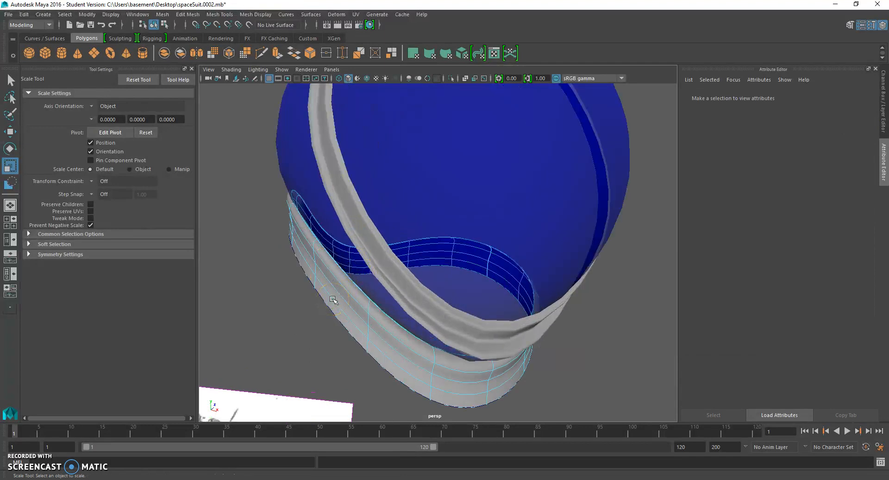
right_drag(332, 279, 366, 244)
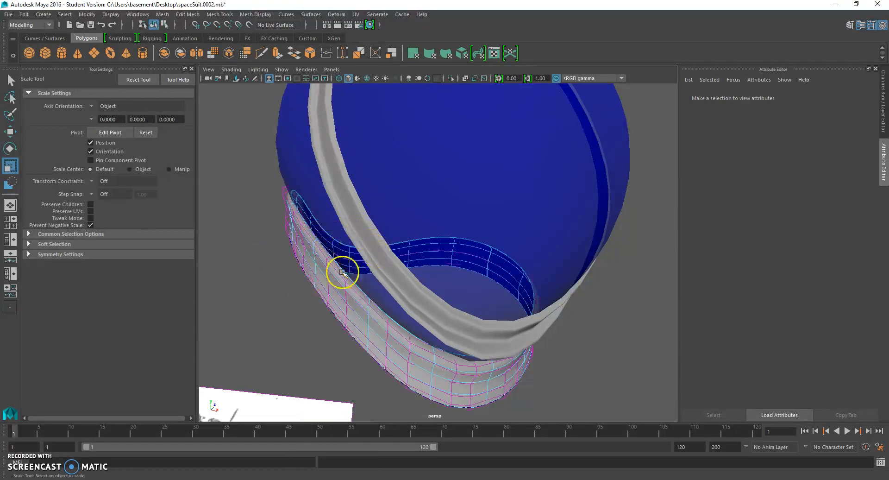
click(320, 280)
drag(394, 304, 416, 324)
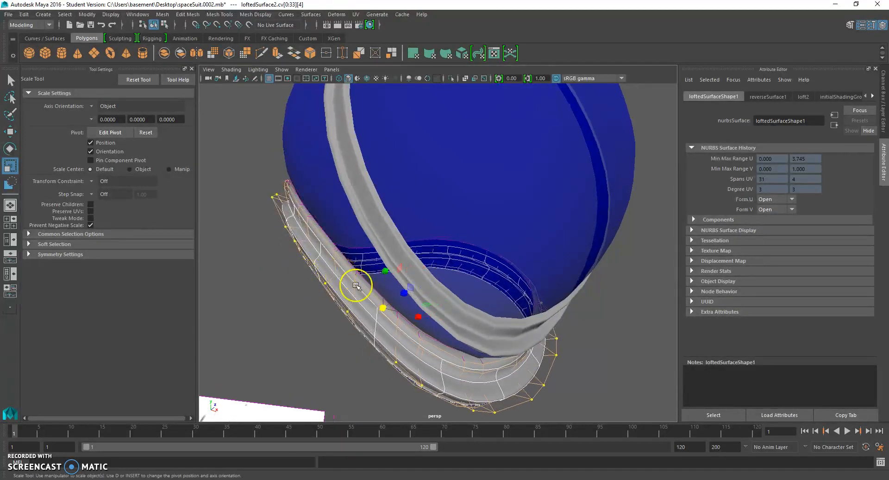
scroll(376, 294, up, 2)
scroll(370, 294, down, 2)
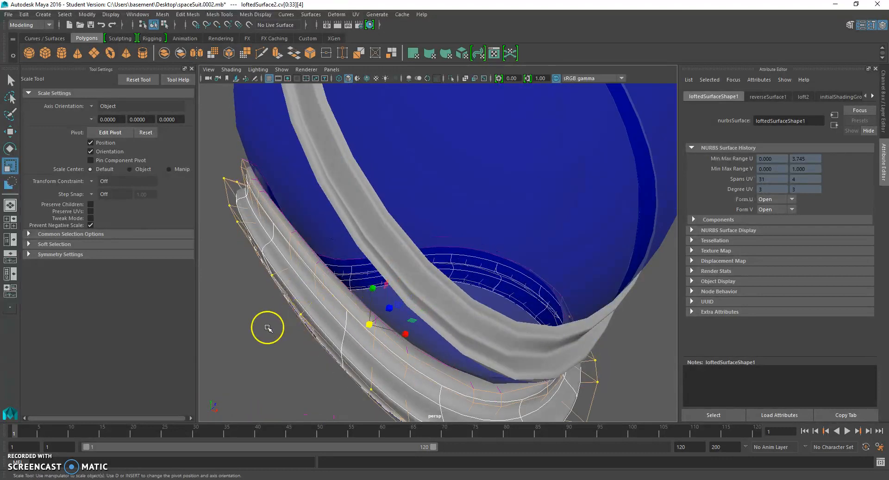
click(280, 311)
alt+drag(280, 311, 263, 348)
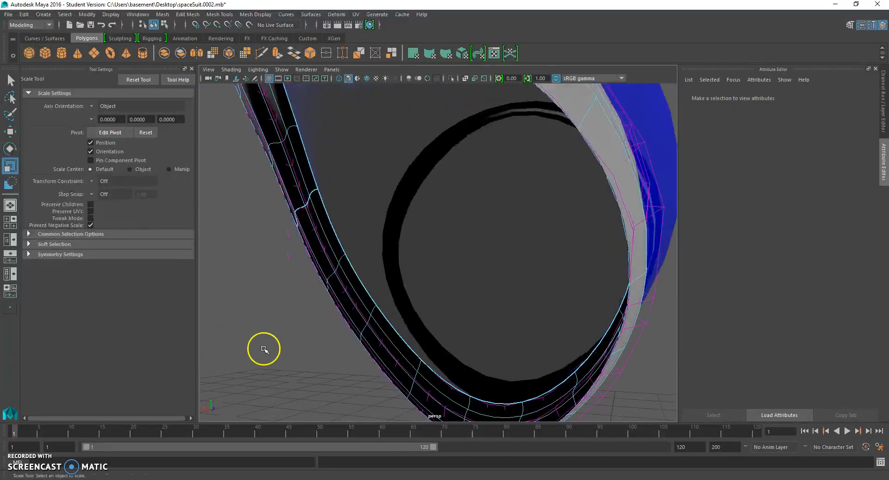
Reselect the same middle control vertex row of the rim and refine its outward scale.
click(363, 316)
alt+drag(363, 316, 515, 290)
drag(456, 271, 488, 268)
scroll(489, 259, up, 3)
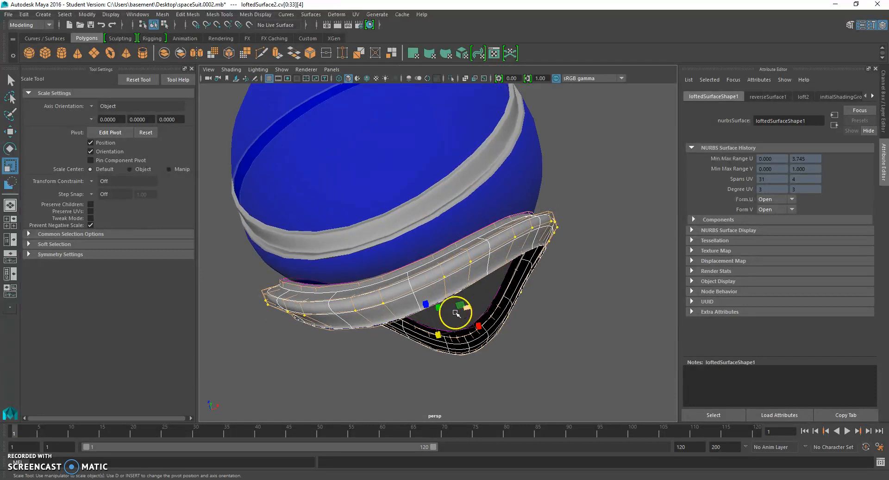
alt+drag(455, 313, 370, 343)
alt+drag(569, 327, 532, 319)
drag(511, 287, 551, 263)
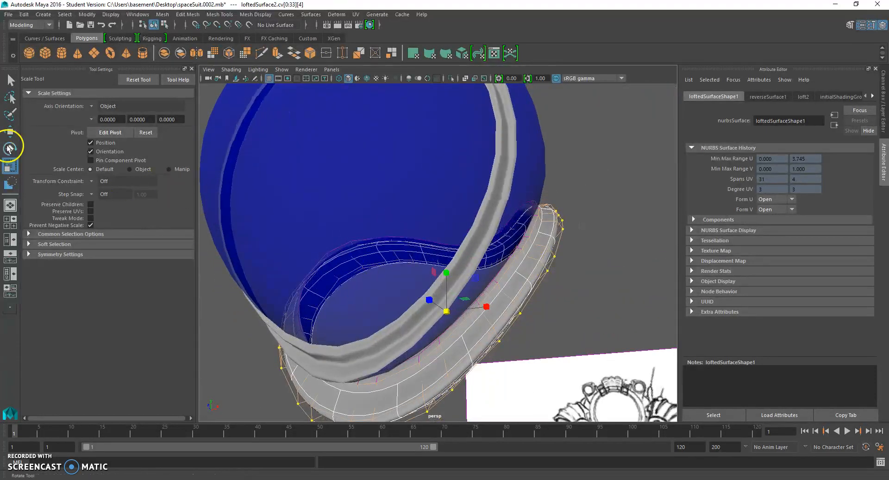
Move the rim's selected control vertex row slightly downward.
key(w)
alt+drag(461, 323, 528, 314)
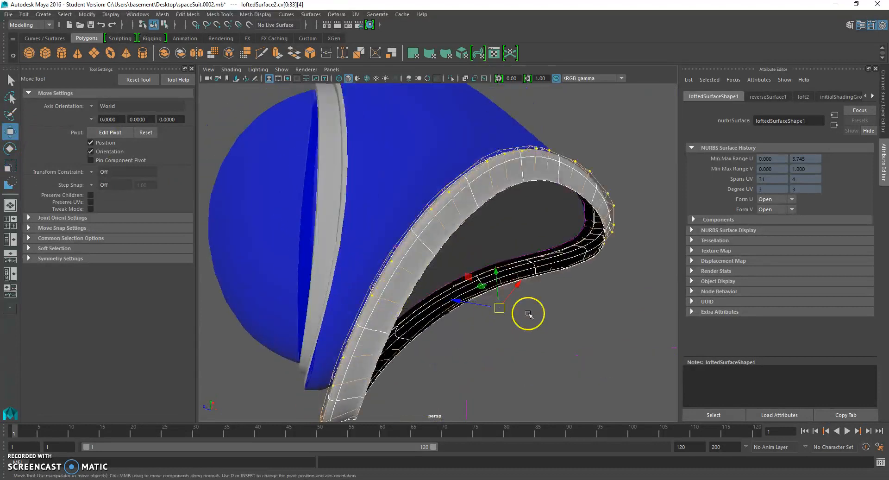
drag(497, 273, 496, 274)
click(601, 284)
Return the lofted rim to object selection, check its shape against the helmet, and select the whole rim surface.
alt+drag(601, 283, 577, 309)
right_drag(526, 325, 574, 238)
scroll(534, 313, down, 5)
alt+drag(556, 309, 456, 307)
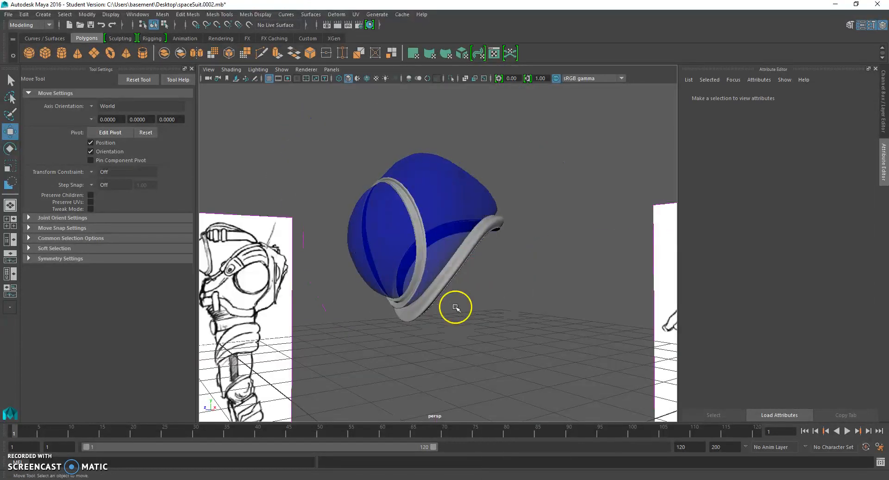
scroll(460, 309, up, 2)
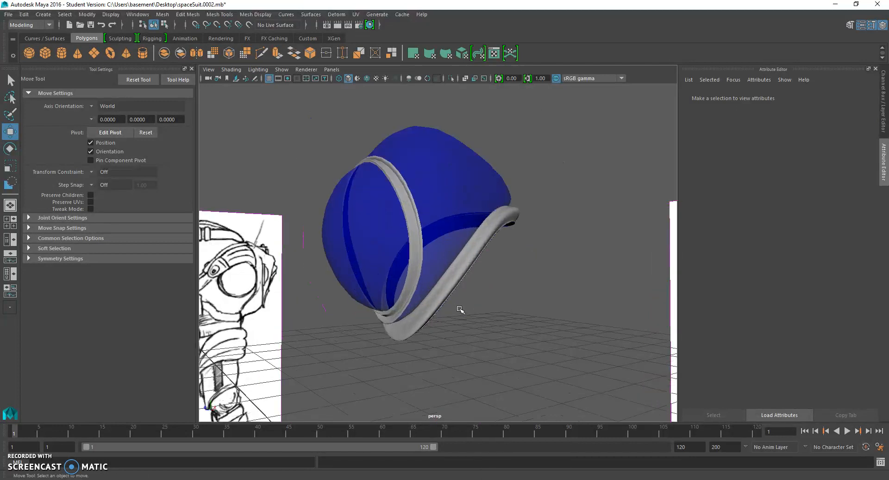
click(459, 280)
scroll(460, 281, up, 2)
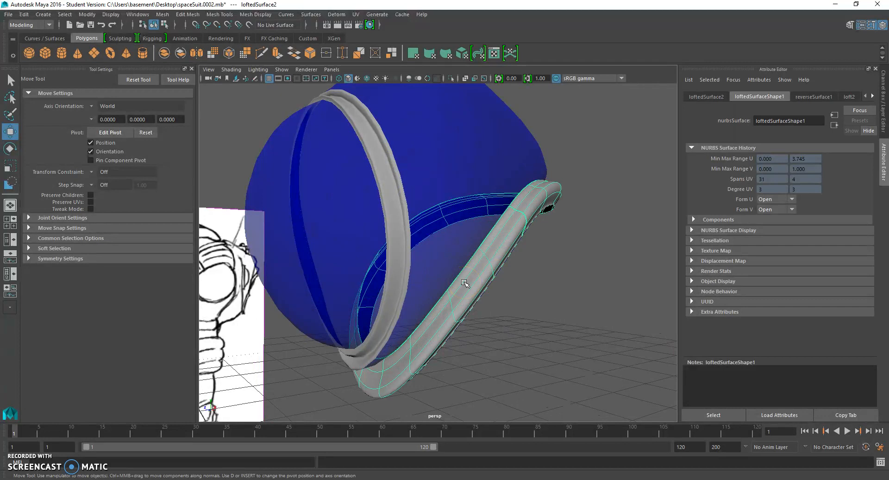
Reselect the rounded rim surface and create an empty render layer.
click(536, 284)
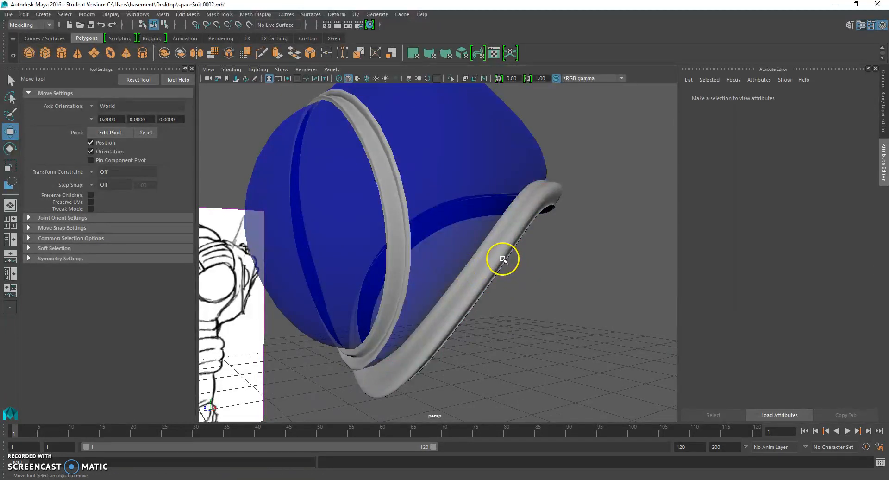
click(497, 256)
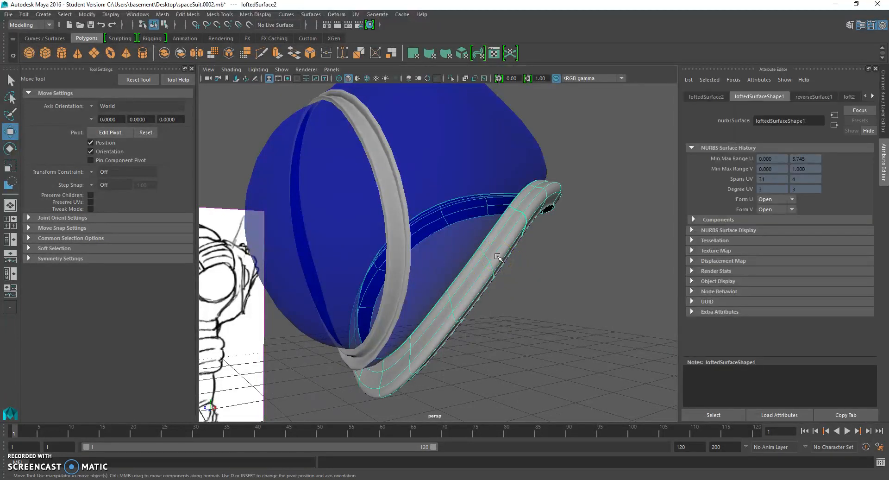
click(881, 29)
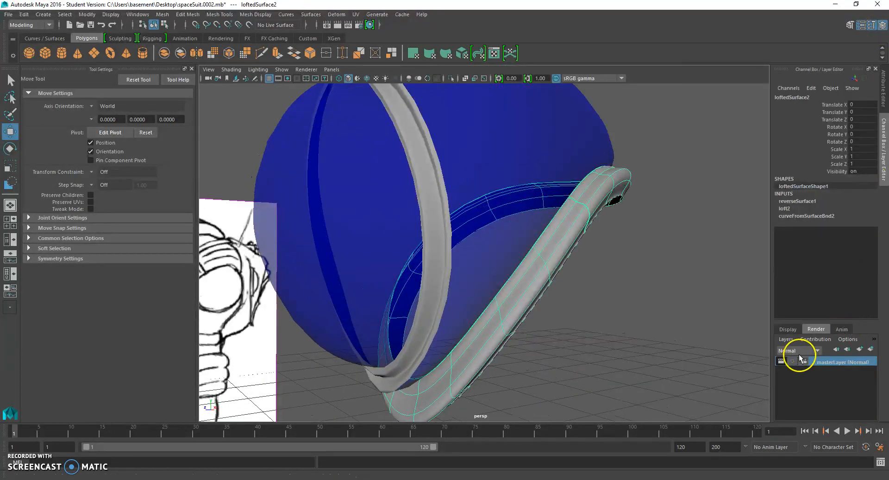
click(785, 339)
click(789, 359)
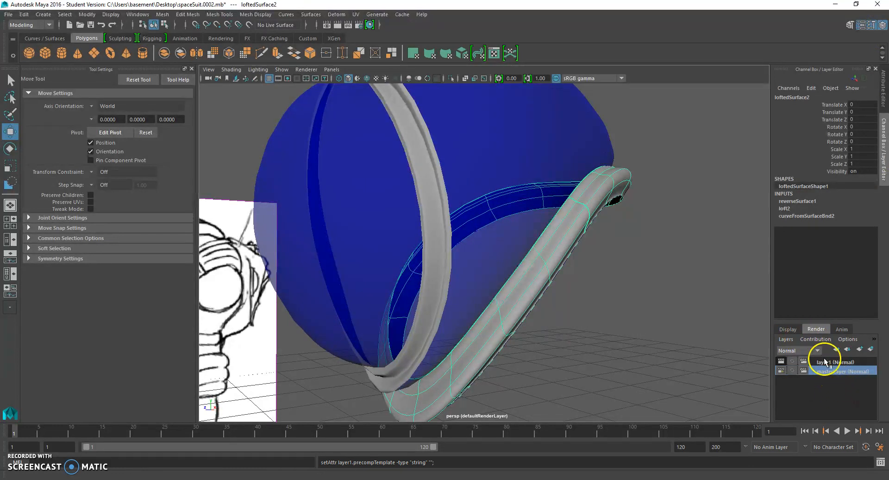
Put the rounded rim surface on a new display layer and hide that layer.
click(790, 329)
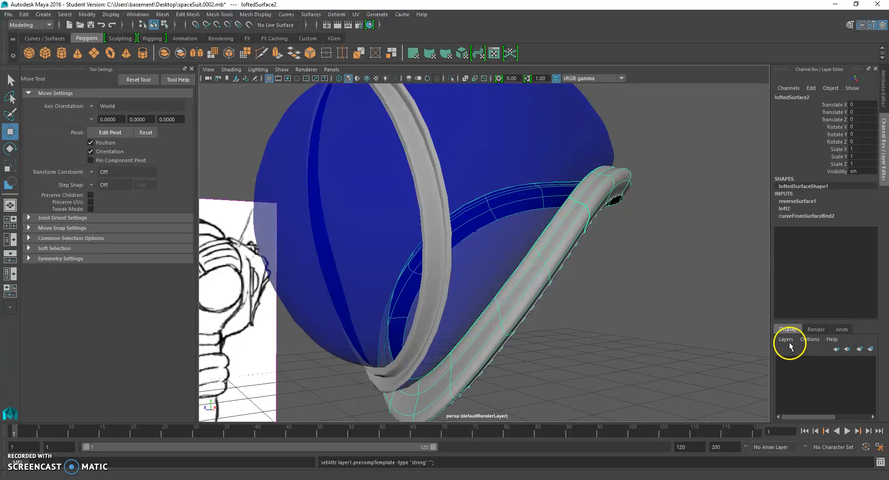
click(789, 342)
click(788, 347)
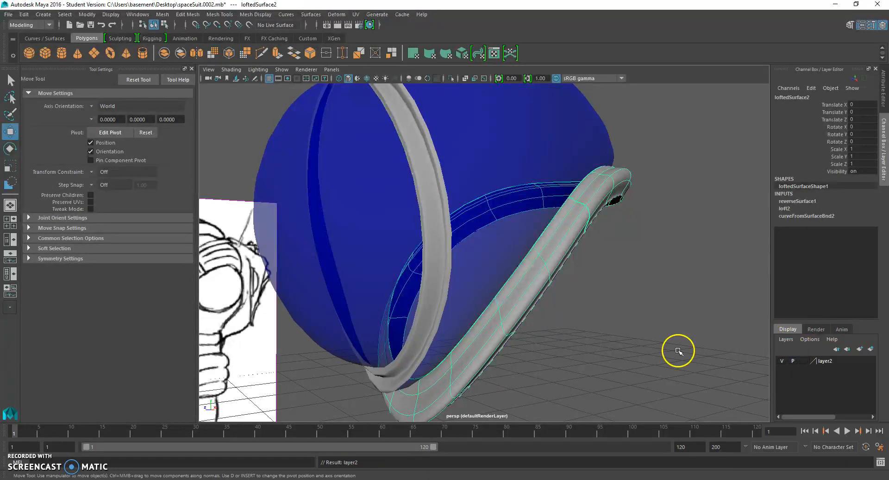
mouse_move(553, 248)
right_down()
mouse_move(572, 242)
mouse_move(564, 249)
right_up()
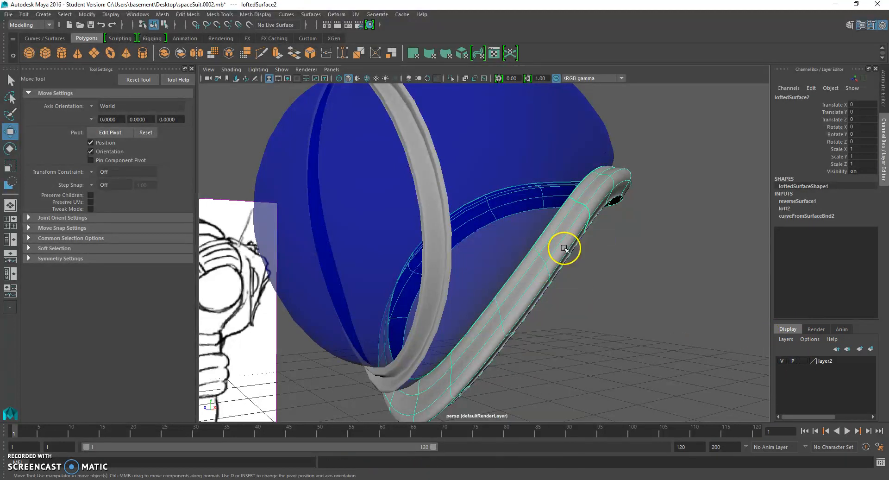
right_click(829, 363)
click(824, 381)
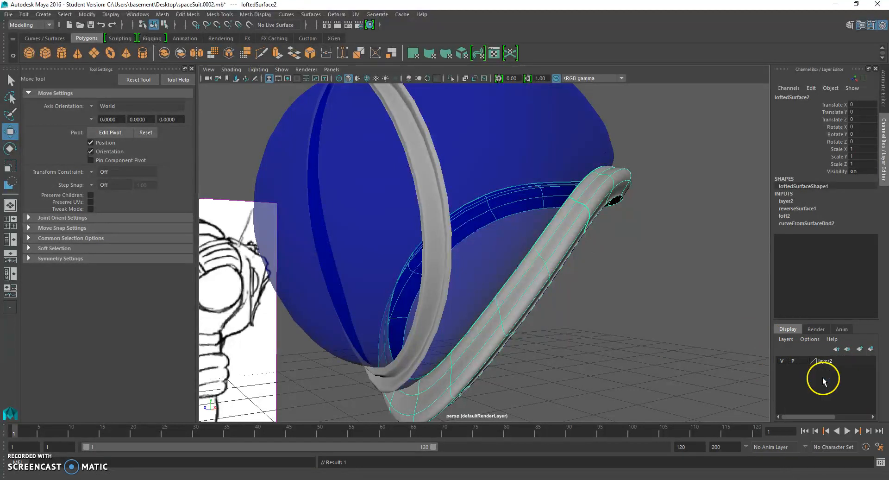
click(783, 362)
Loft a linear NURBS strip with 4 section spans between the helmet's lower trim edge and the duplicated curve beneath it.
alt+drag(582, 303, 609, 292)
right_drag(536, 189, 537, 186)
alt+drag(561, 212, 542, 163)
right_drag(539, 162, 524, 154)
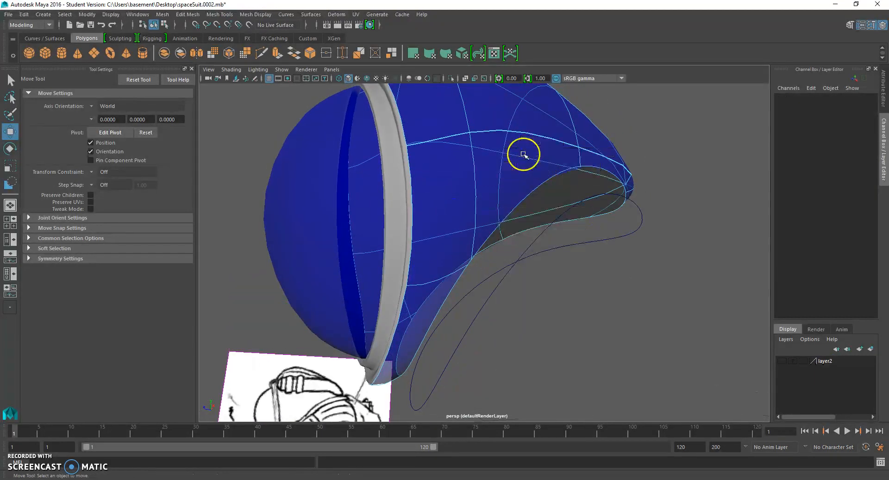
click(541, 185)
mouse_move(577, 240)
alt+mouse_down()
mouse_move(596, 246)
mouse_move(577, 239)
alt+mouse_up()
click(576, 240)
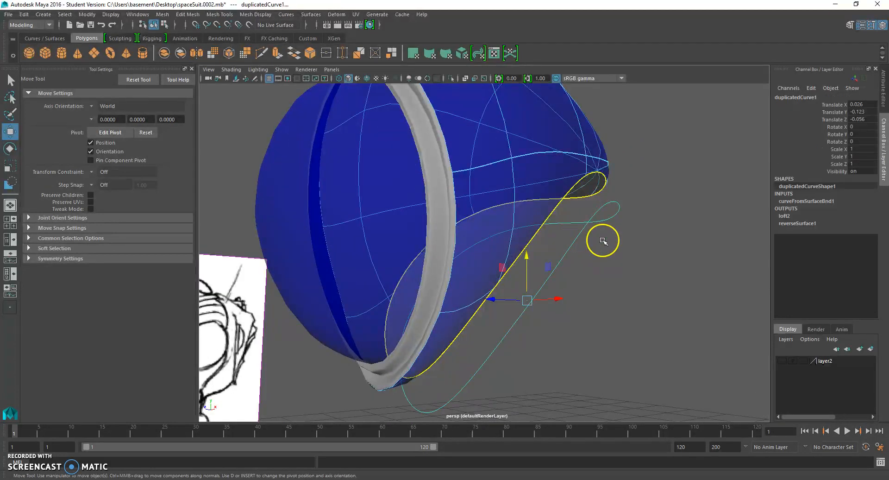
click(304, 16)
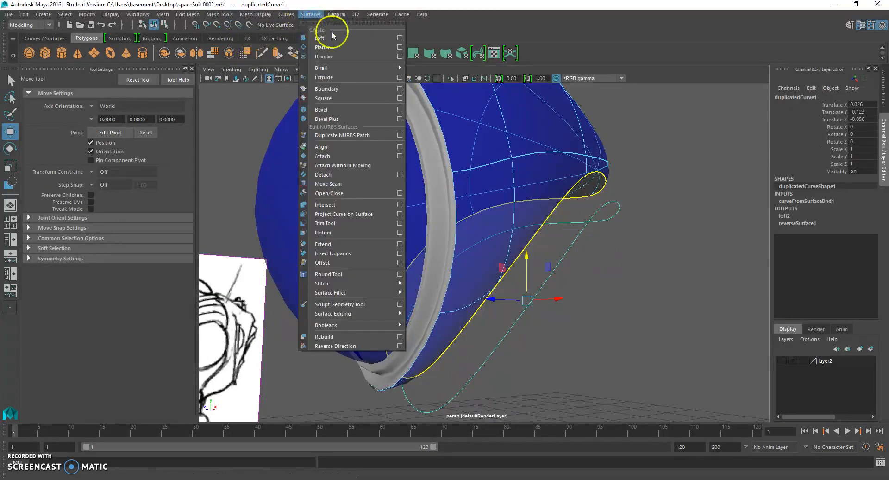
click(399, 38)
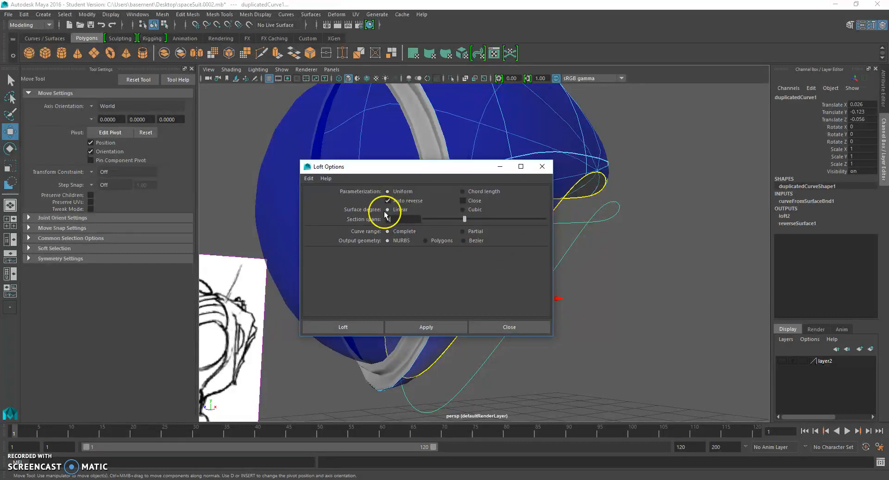
click(348, 327)
alt+drag(611, 309, 634, 313)
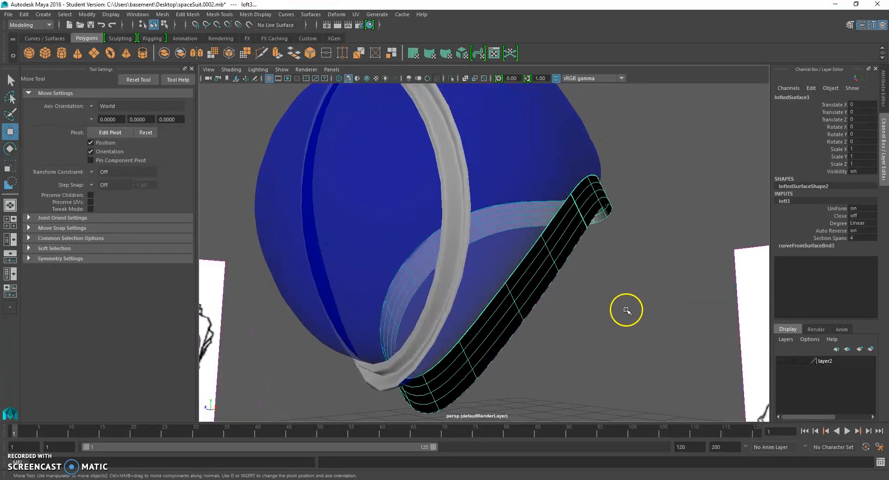
Reverse the surface direction of the new linear lofted strip in U.
click(625, 307)
right_drag(559, 252, 572, 244)
click(575, 242)
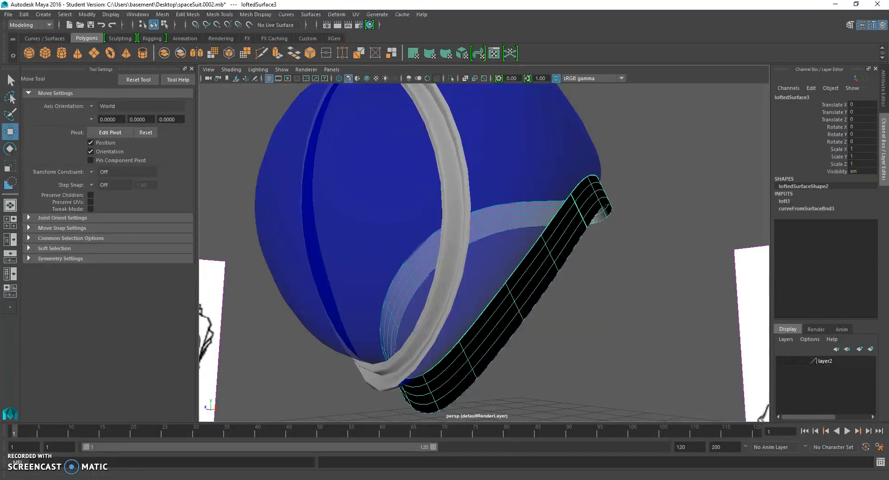
click(313, 14)
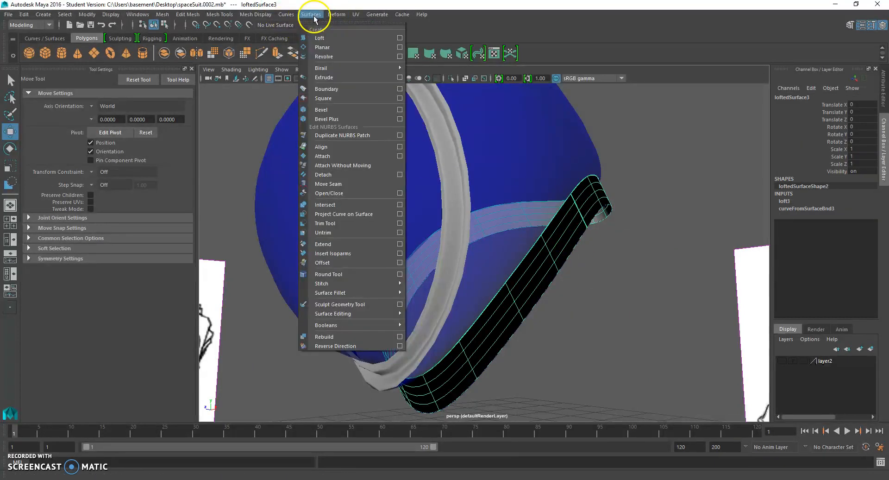
Scale the linear strip's middle lengthwise row of control vertices to form a groove around the rim.
right_click(550, 244)
click(555, 234)
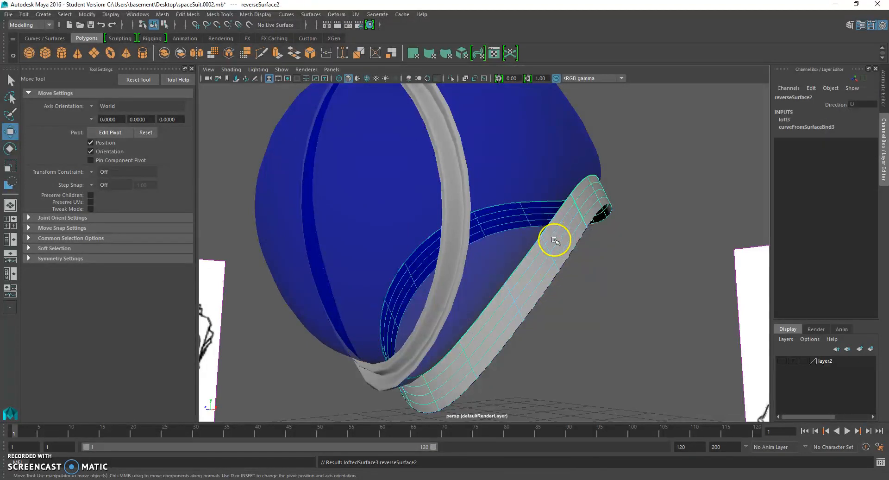
click(566, 254)
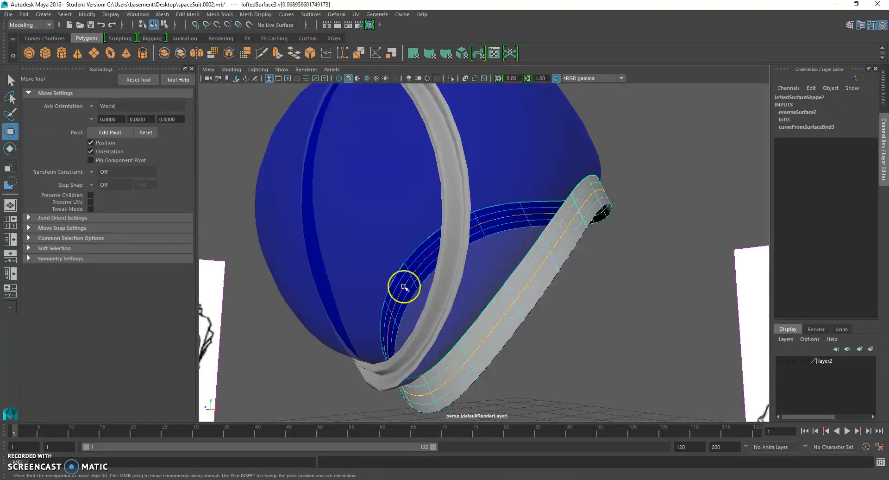
right_click(544, 250)
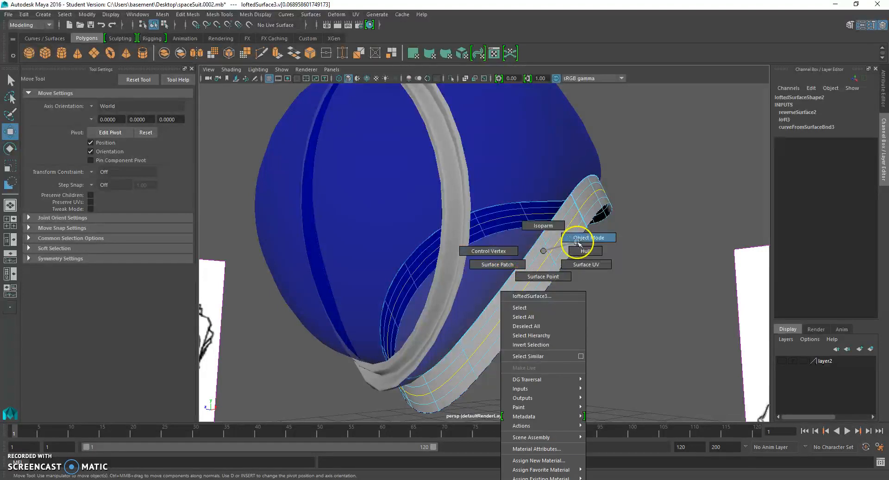
click(574, 251)
click(559, 245)
click(10, 165)
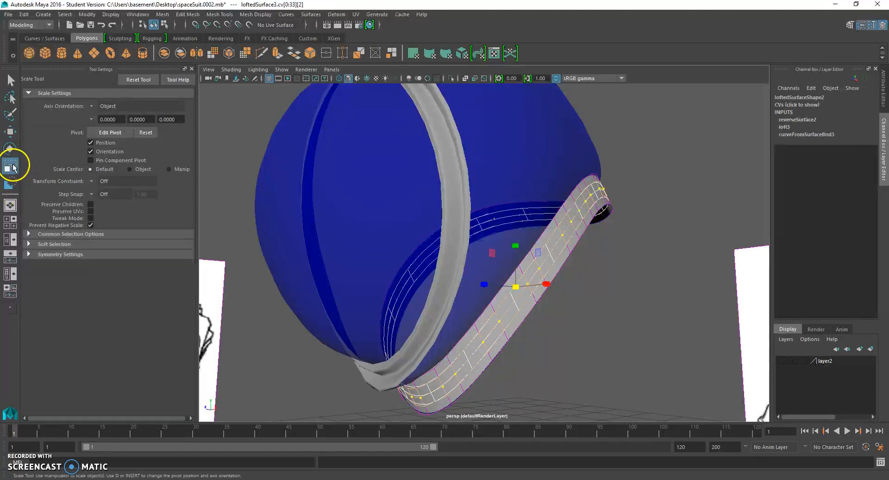
alt+drag(476, 246, 498, 245)
drag(509, 295, 568, 256)
Scale the control vertex row just above the strip's middle outward by about 1.05 and check the resulting ridge.
click(563, 236)
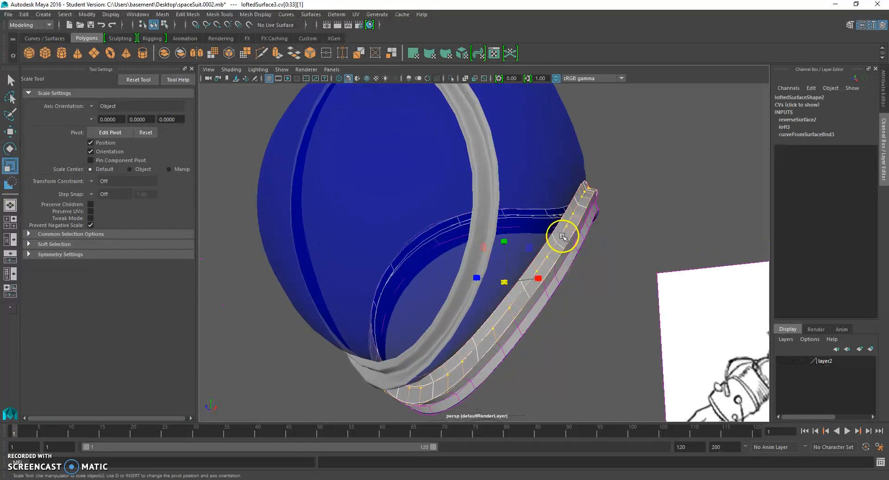
drag(506, 284, 515, 291)
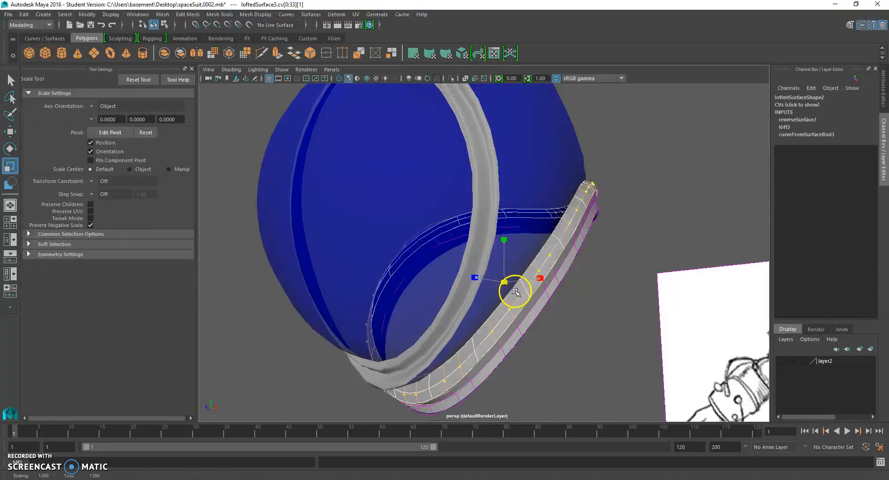
click(597, 275)
alt+drag(597, 276, 532, 295)
alt+right_drag(532, 295, 570, 304)
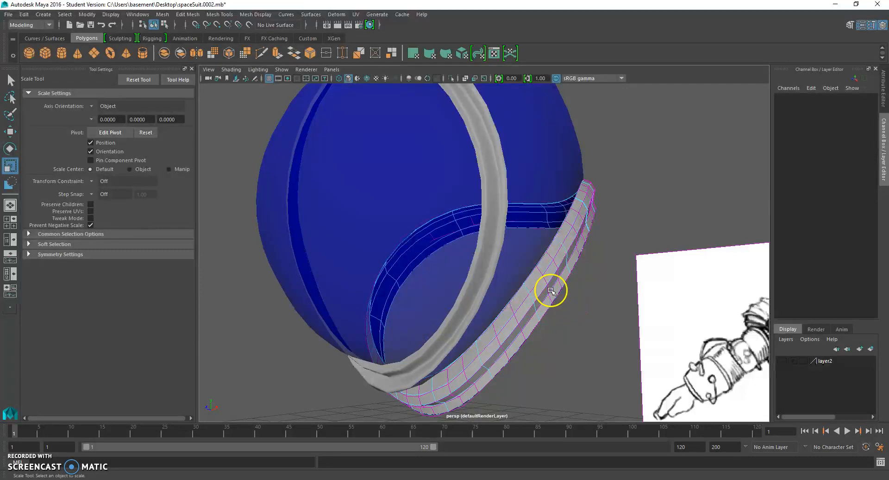
click(551, 290)
mouse_move(513, 309)
alt+mouse_down()
mouse_move(501, 294)
mouse_move(543, 280)
mouse_move(657, 299)
mouse_move(526, 305)
mouse_move(482, 286)
mouse_move(506, 300)
mouse_move(562, 293)
mouse_move(552, 261)
mouse_move(587, 250)
mouse_move(513, 301)
alt+mouse_up()
click(657, 300)
Select the control vertex row along the strip's upper edge, walk to the next row, and inspect the strip's fit against the helmet.
click(562, 234)
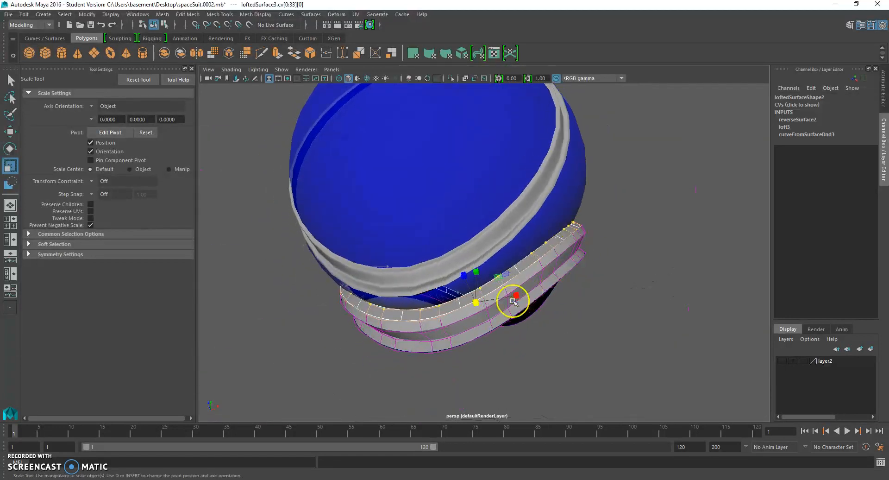
click(475, 303)
alt+drag(475, 303, 456, 326)
click(478, 310)
alt+drag(546, 303, 504, 324)
key(Right)
alt+drag(558, 308, 576, 327)
click(651, 324)
alt+drag(554, 214, 603, 263)
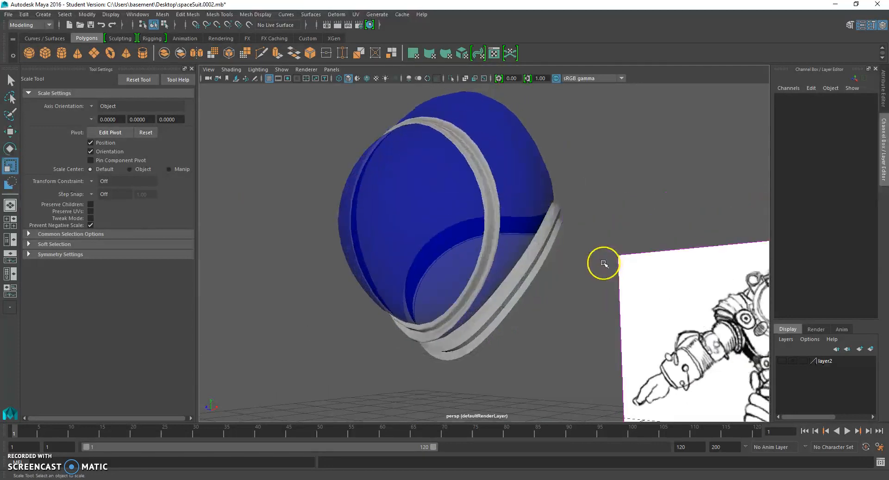
Show the rounded rim's display layer to compare both rims, hide it again, and select the linear strip.
click(783, 362)
alt+drag(496, 339, 482, 329)
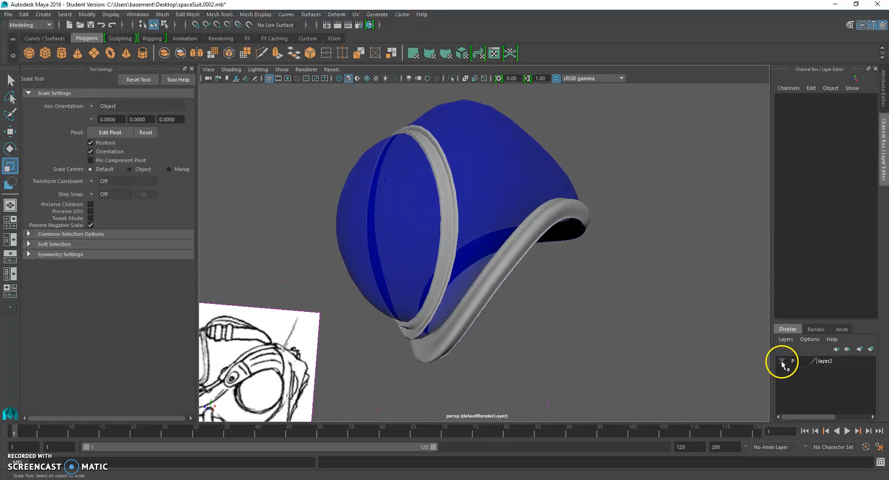
click(782, 361)
click(514, 259)
scroll(562, 254, up, 3)
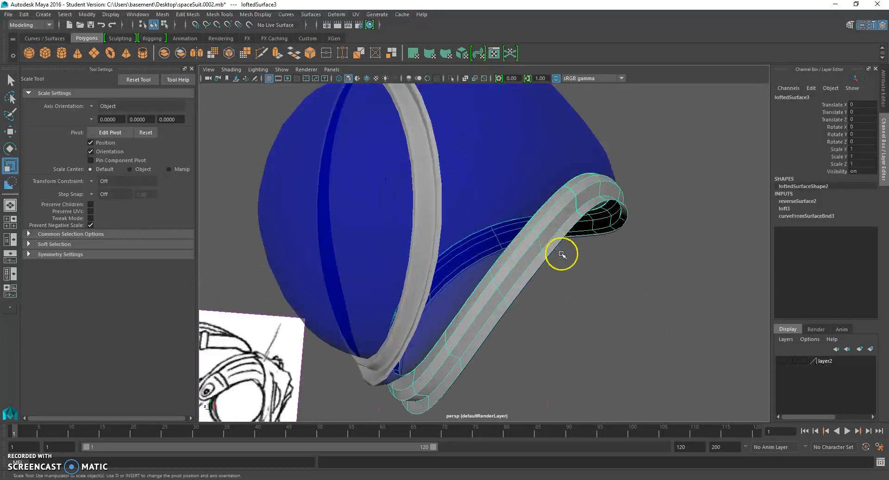
Review the surface degree choices in the Loft options, close them without lofting, and check the ridged strip's shape.
click(311, 14)
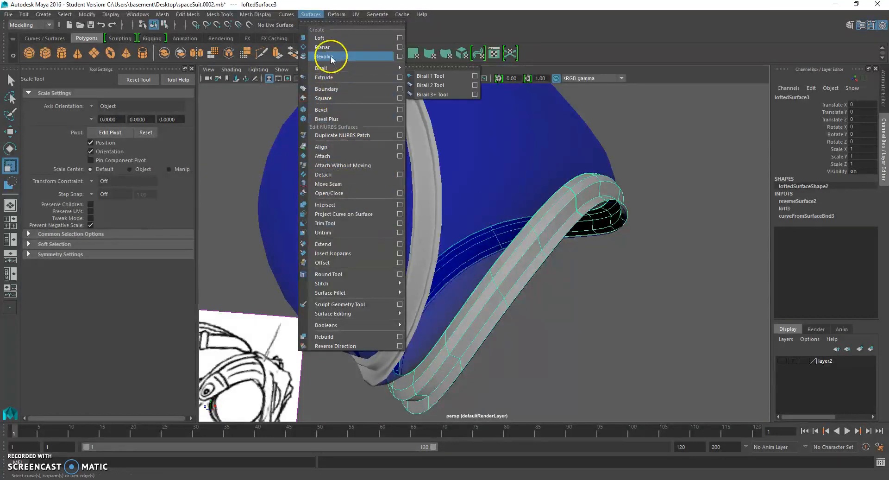
click(400, 38)
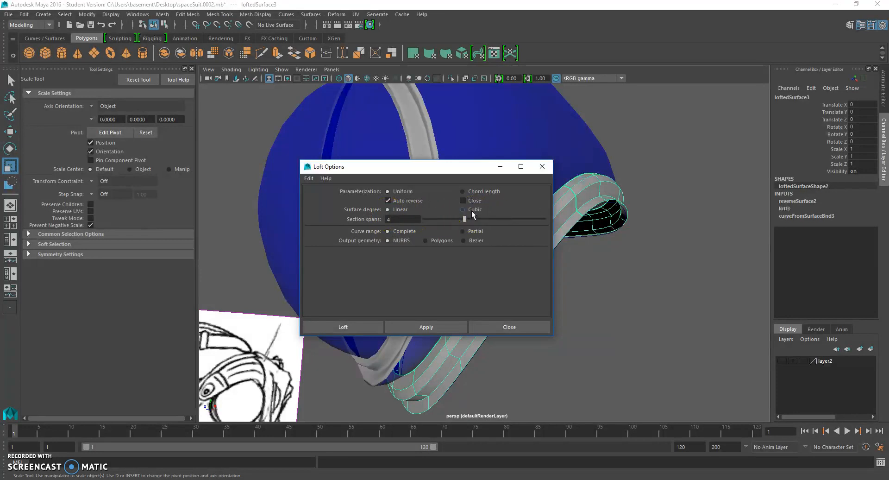
click(510, 327)
alt+drag(509, 329, 540, 306)
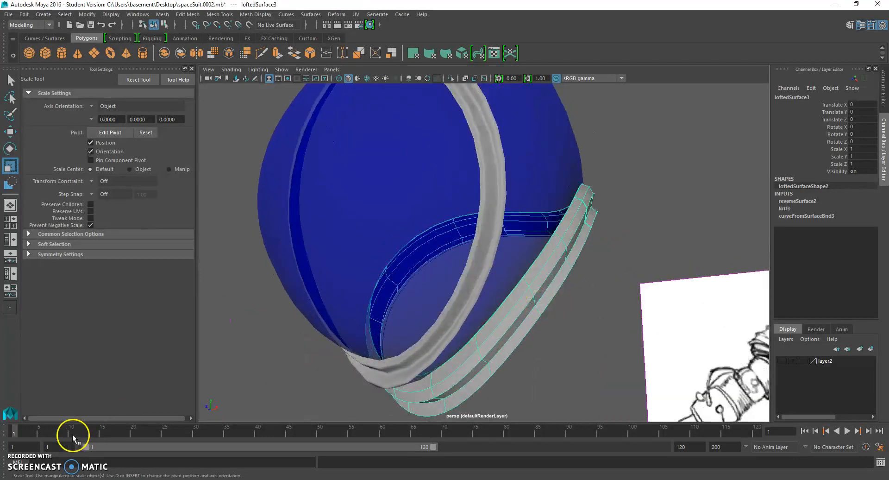
Compare the helmet and its ridged rim with the full front-view space suit reference drawing.
scroll(554, 332, down, 2)
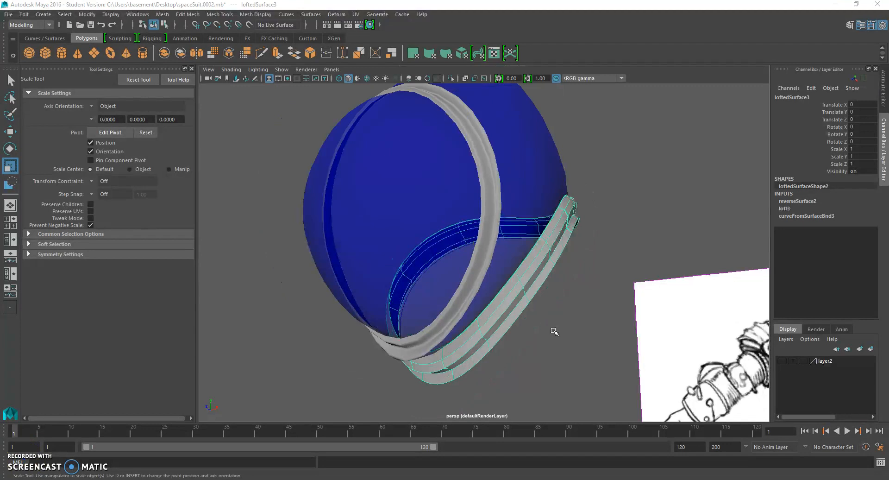
alt+middle_drag(553, 332, 474, 265)
scroll(474, 266, down, 3)
mouse_move(696, 270)
alt+middle_down()
mouse_move(610, 258)
mouse_move(500, 259)
alt+middle_up()
scroll(707, 283, up, 2)
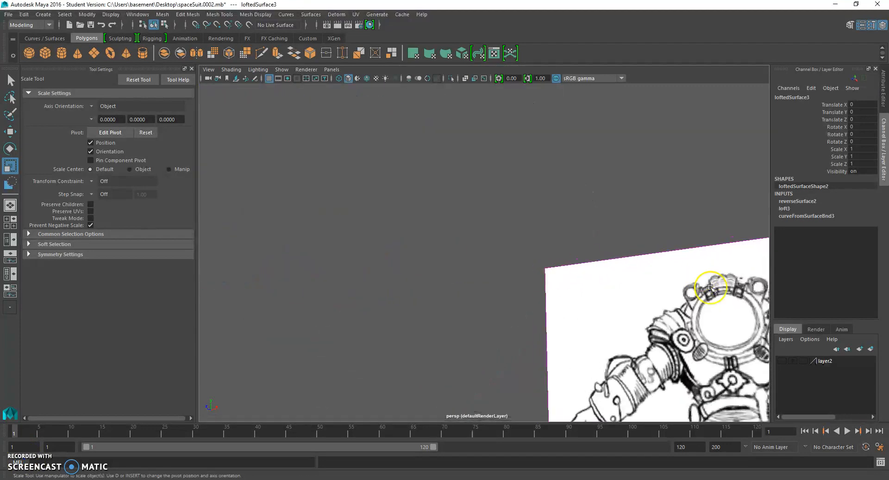
scroll(641, 268, down, 7)
alt+drag(525, 271, 558, 283)
click(608, 275)
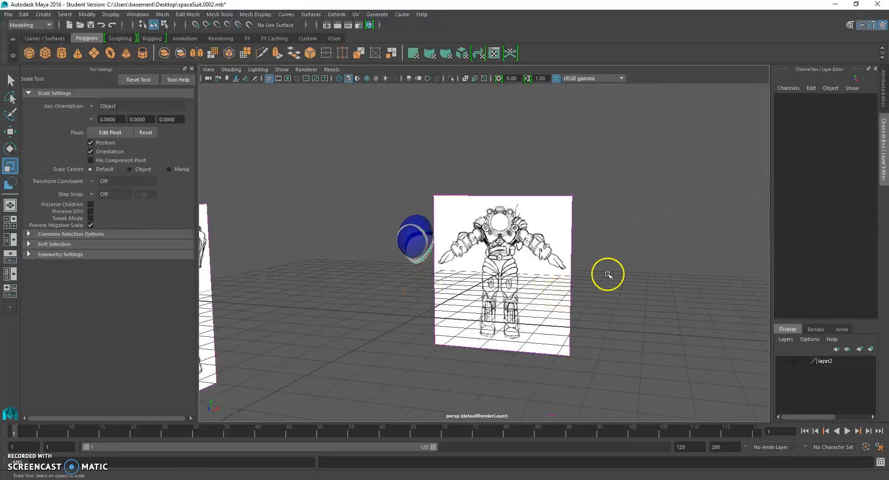
scroll(561, 285, up, 3)
scroll(561, 284, down, 4)
scroll(561, 285, up, 3)
scroll(560, 287, down, 3)
scroll(561, 288, up, 2)
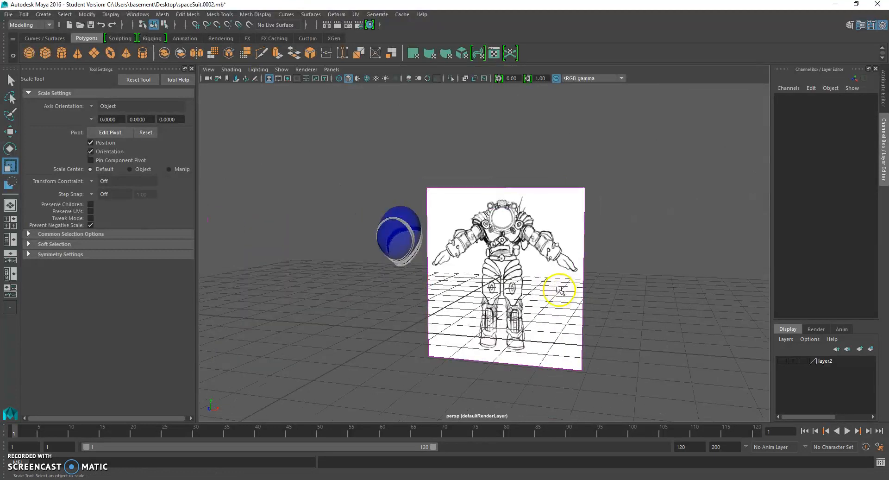
scroll(562, 292, up, 3)
Frame the front reference image plane and examine the helmet and shoulder details in the drawing.
click(594, 266)
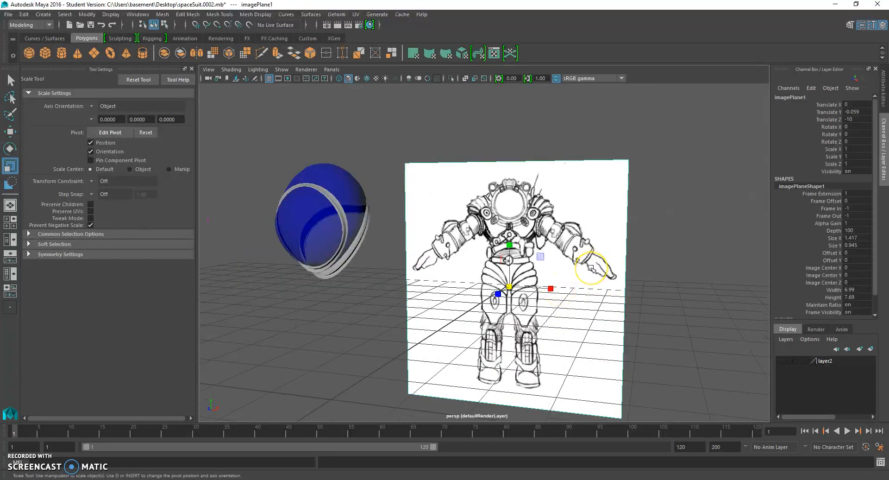
key(f)
scroll(580, 189, up, 5)
alt+middle_drag(581, 163, 584, 277)
scroll(526, 276, up, 4)
alt+drag(583, 277, 544, 273)
scroll(537, 223, down, 10)
Return to the helmet model beside the reference drawing and select the connection ring around the visor.
alt+drag(530, 224, 461, 341)
click(460, 342)
scroll(393, 272, up, 3)
alt+drag(393, 273, 361, 272)
alt+middle_drag(339, 244, 429, 248)
click(366, 250)
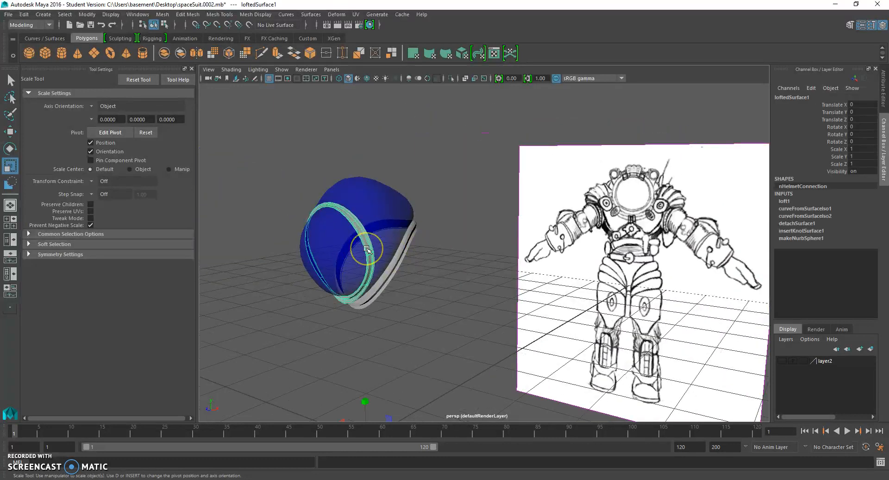
Clear the connection ring selection and create a new NURBS sphere below the helmet.
key(f)
scroll(392, 273, down, 4)
alt+drag(393, 274, 483, 302)
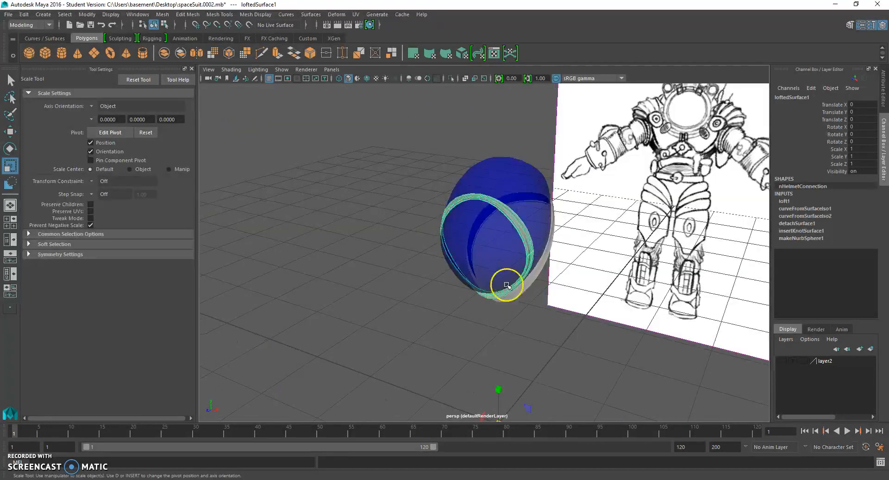
click(508, 283)
scroll(524, 284, down, 3)
alt+drag(528, 284, 519, 276)
click(548, 314)
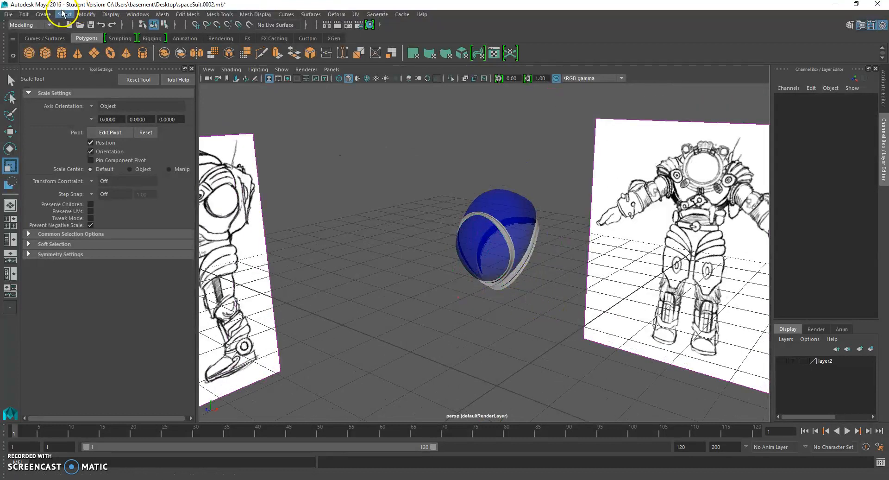
click(43, 14)
mouse_move(60, 35)
click(198, 43)
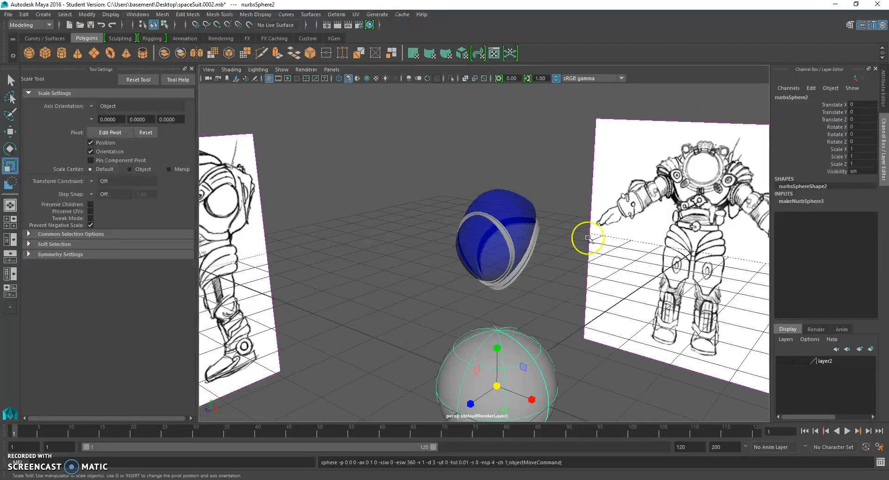
Rotate the new sphere and set its X rotation to exactly 90.
alt+drag(587, 238, 578, 302)
click(10, 148)
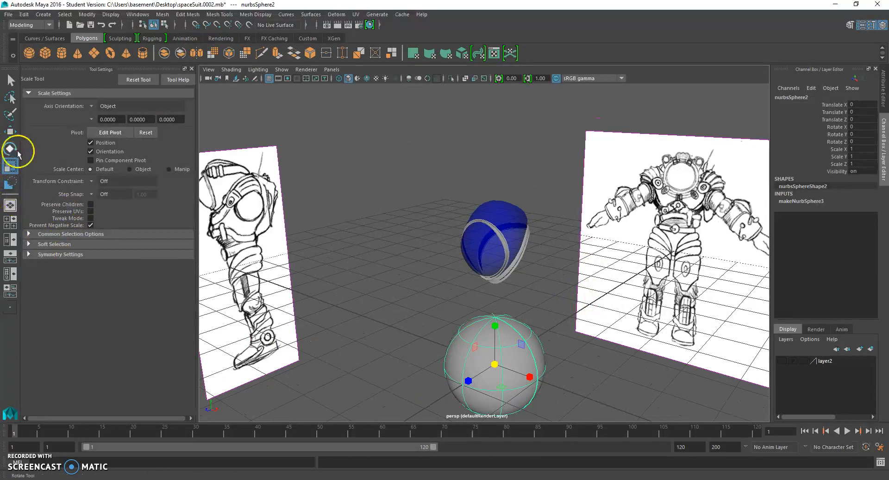
drag(489, 336, 452, 373)
double_click(857, 126)
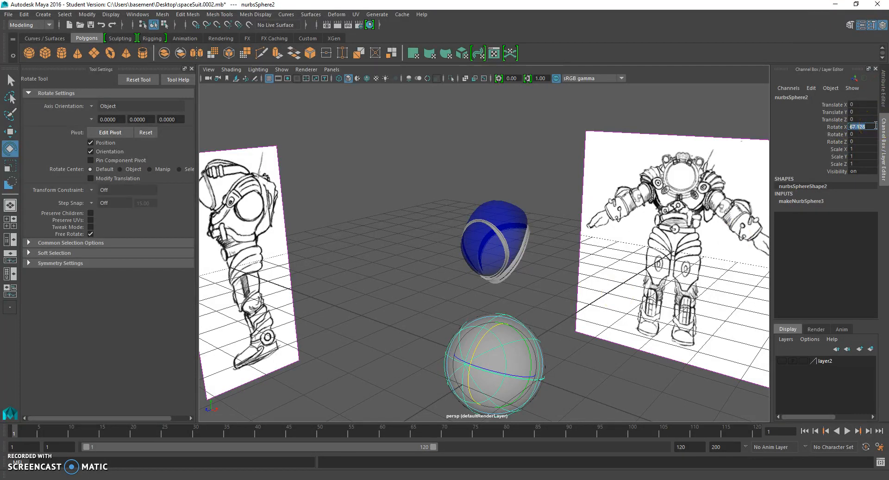
key(Return)
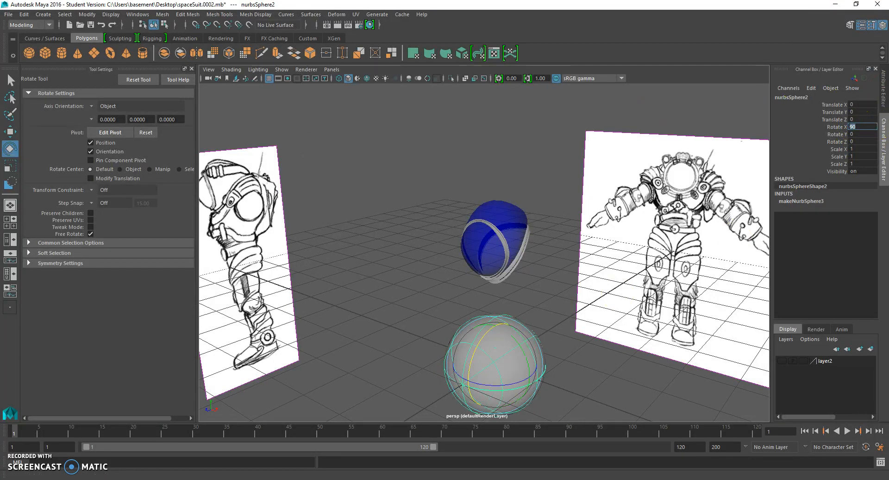
In the front view, select the sphere and move it up beside the helmet, to about X 1.294 and Y 2.238.
click(10, 132)
click(477, 186)
key(space)
drag(479, 193, 488, 238)
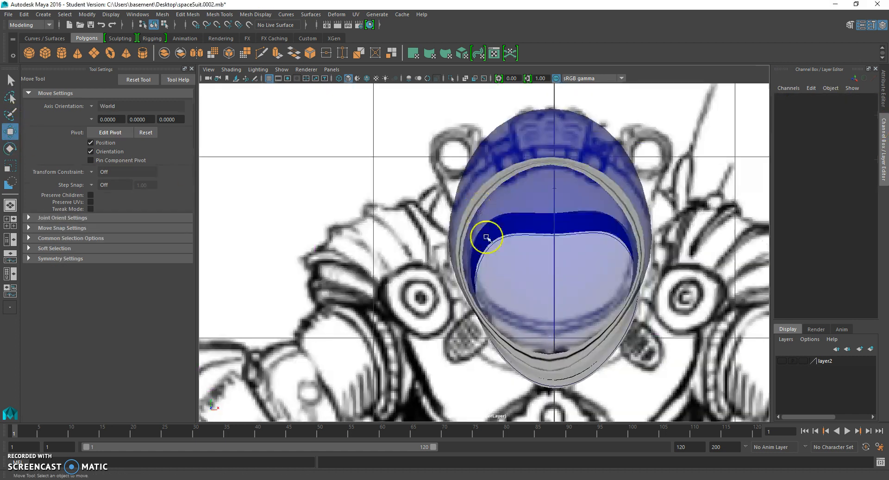
click(503, 318)
scroll(532, 325, up, 2)
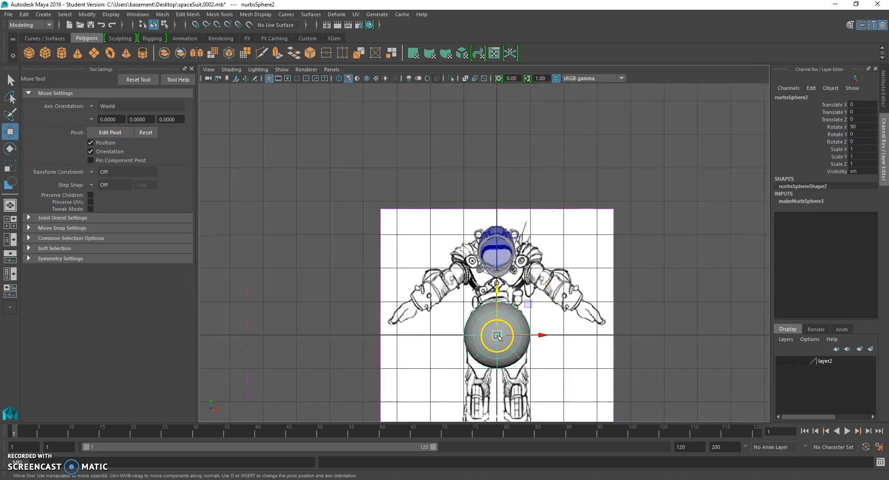
drag(498, 336, 545, 283)
scroll(545, 283, up, 4)
drag(521, 320, 376, 241)
Scale the sphere down uniformly to about 0.113 and place it against the helmet's side, matching the front drawing.
click(9, 166)
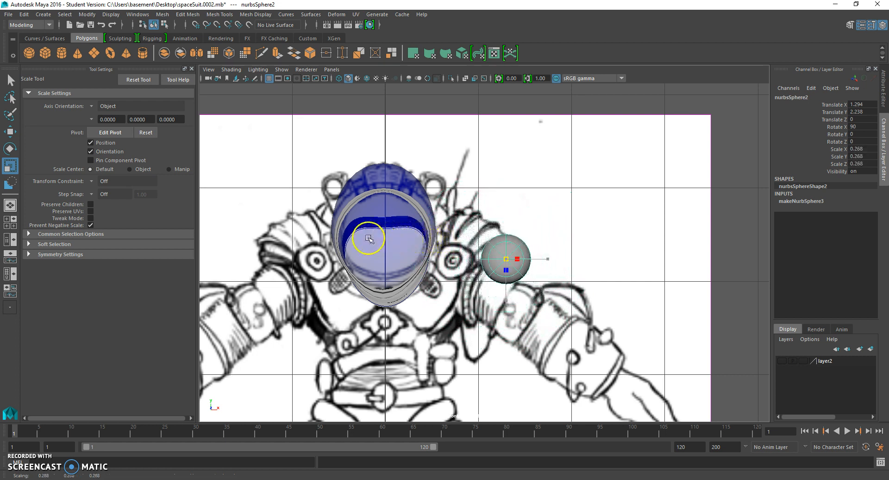
scroll(510, 262, up, 2)
drag(510, 263, 462, 145)
key(w)
click(9, 165)
scroll(360, 160, up, 2)
key(w)
Adjust the small sphere's depth to about Z 0.286 so it sits at the side of the helmet.
key(space)
drag(468, 200, 447, 208)
key(space)
drag(503, 164, 503, 151)
mouse_move(504, 271)
alt+mouse_down()
mouse_move(579, 234)
mouse_move(526, 238)
mouse_move(507, 227)
mouse_move(553, 224)
alt+mouse_up()
alt+drag(546, 253, 492, 279)
click(537, 306)
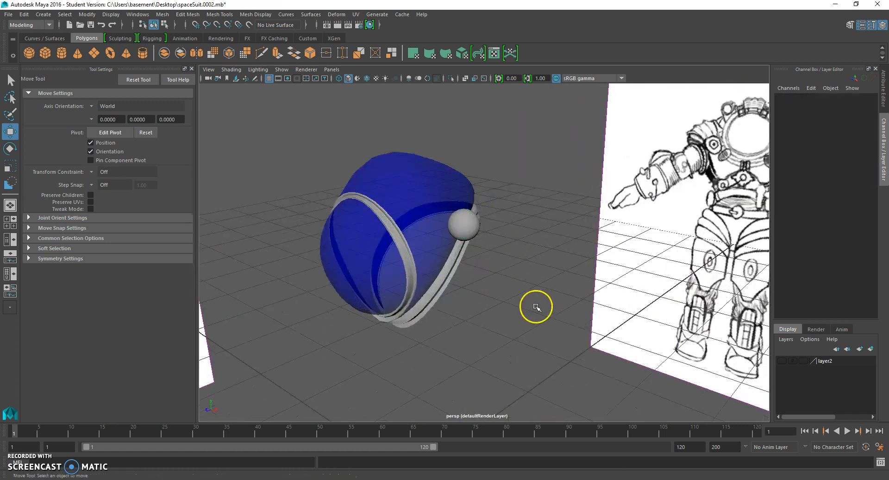
Detach the small sphere into front and back halves along its middle isoparm.
scroll(476, 233, up, 3)
click(468, 215)
mouse_move(470, 218)
alt+mouse_down()
mouse_move(449, 216)
mouse_move(477, 266)
alt+mouse_up()
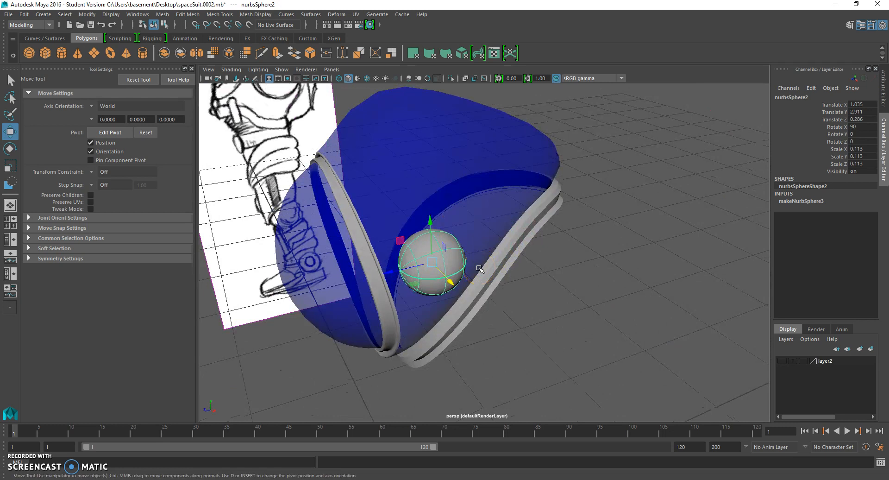
right_drag(443, 249, 448, 227)
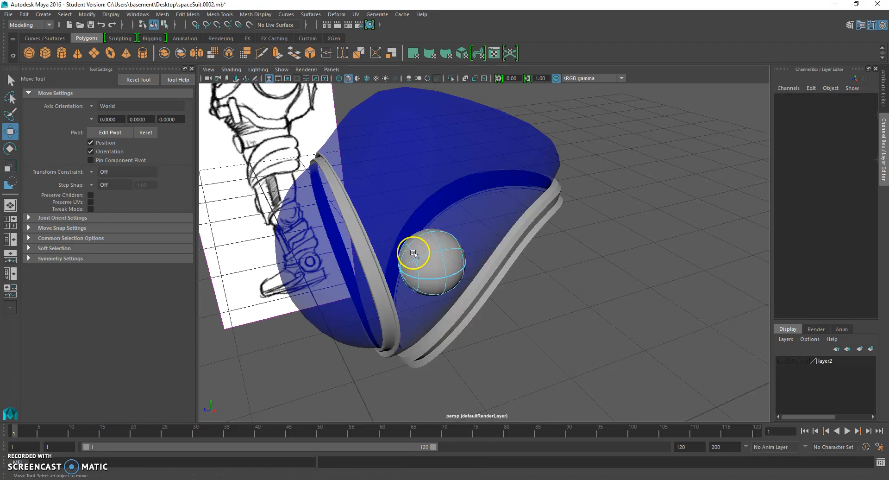
click(416, 254)
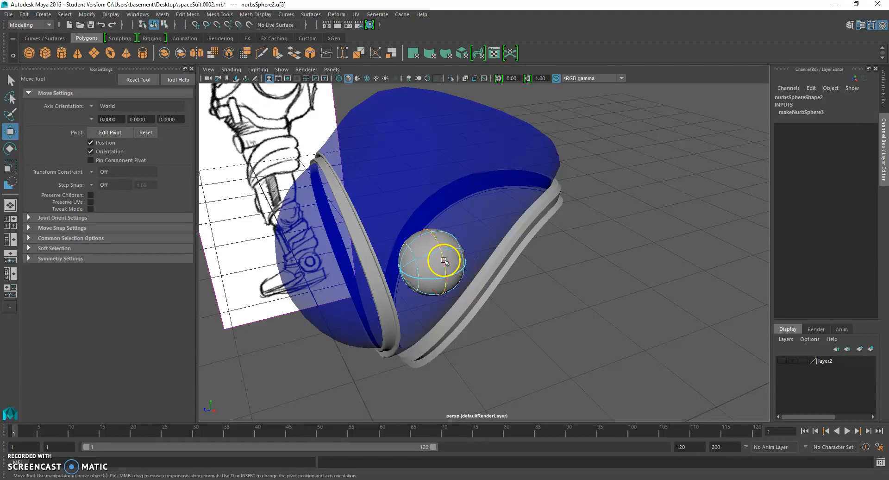
click(307, 16)
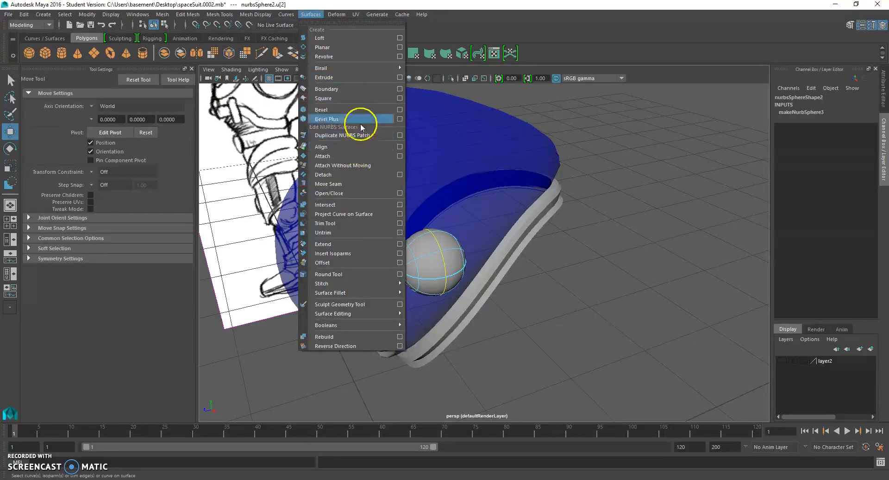
click(373, 175)
click(561, 290)
Move the front half of the sphere forward to about Z 0.32 and flatten its Y scale to about 0.052.
click(429, 260)
mouse_move(391, 274)
mouse_down()
mouse_move(377, 272)
mouse_move(405, 274)
mouse_up()
click(10, 165)
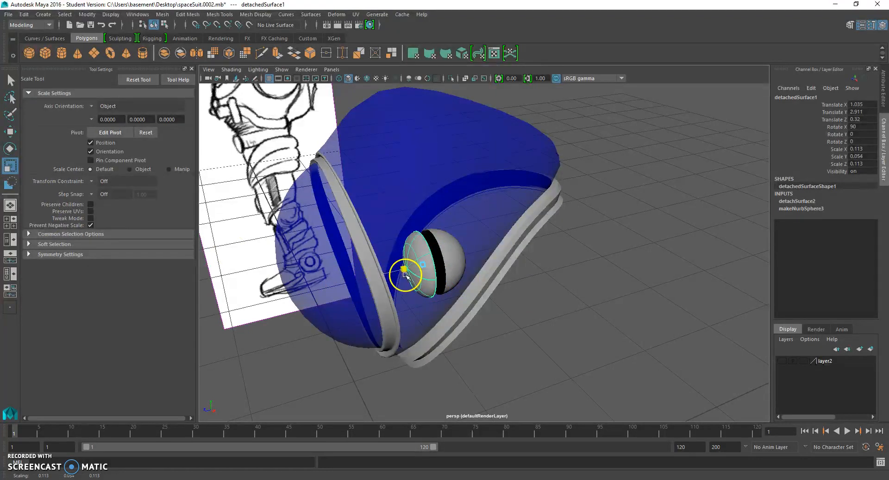
Flatten the back half of the sphere to a Y scale of about 0.047 and center its pivot.
click(453, 267)
alt+drag(467, 266, 452, 266)
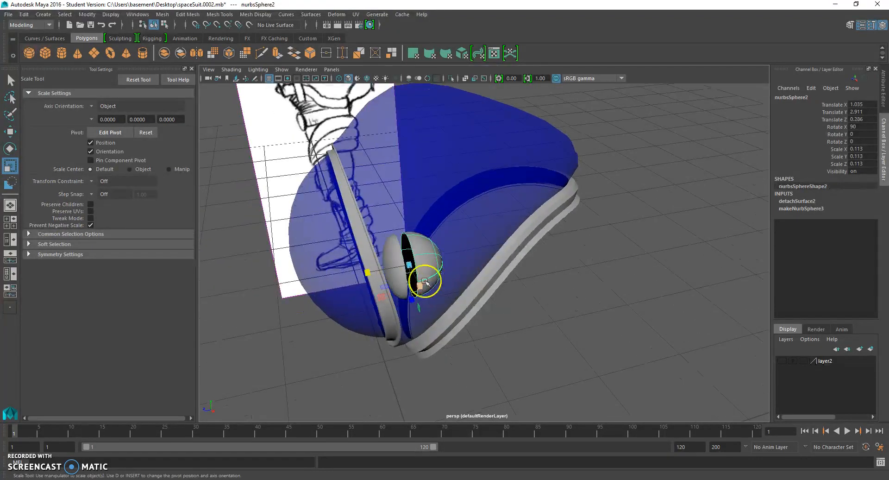
drag(371, 274, 390, 284)
click(7, 164)
click(86, 16)
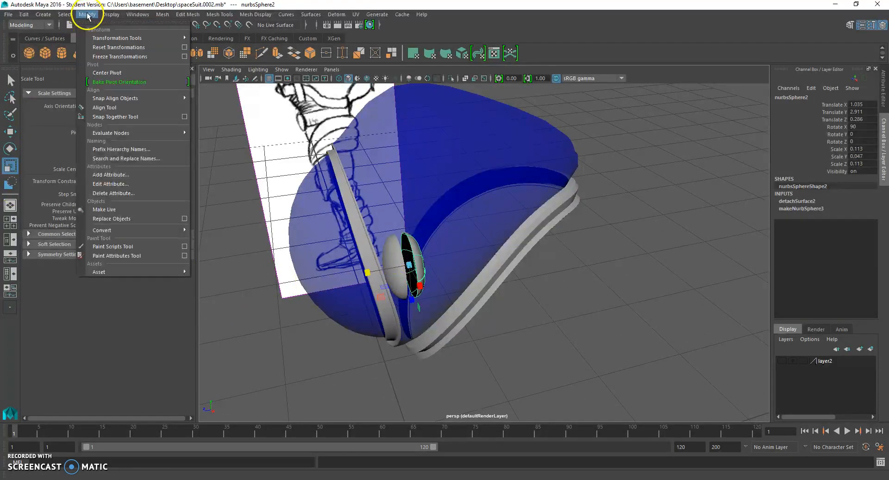
click(106, 72)
Enlarge the back half to a scale of about 0.126, 0.052, 0.126 and move it forward against the front half.
scroll(406, 275, up, 4)
click(11, 166)
alt+drag(325, 252, 353, 246)
drag(418, 221, 358, 222)
click(10, 131)
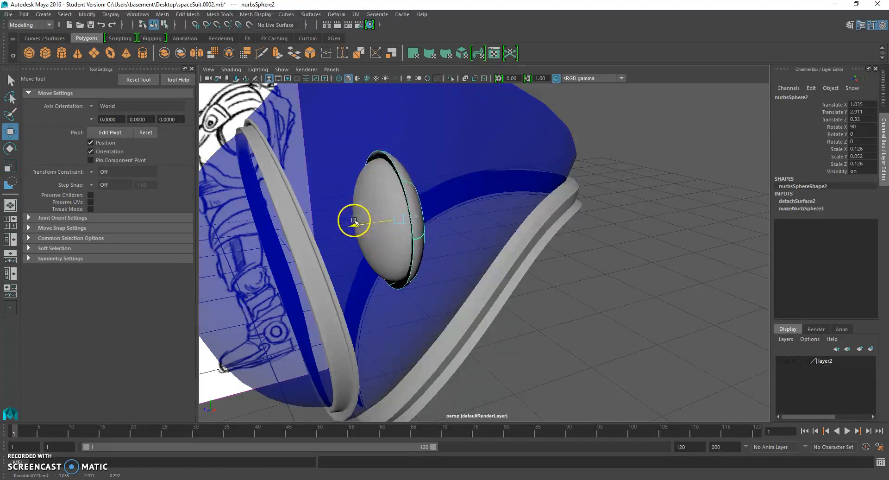
click(629, 298)
Select the facing edge isoparms of the disc's front and back halves.
mouse_move(620, 291)
alt+mouse_down()
mouse_move(526, 232)
mouse_move(560, 230)
mouse_move(487, 228)
alt+mouse_up()
click(488, 229)
scroll(494, 234, up, 3)
alt+middle_drag(492, 241, 446, 258)
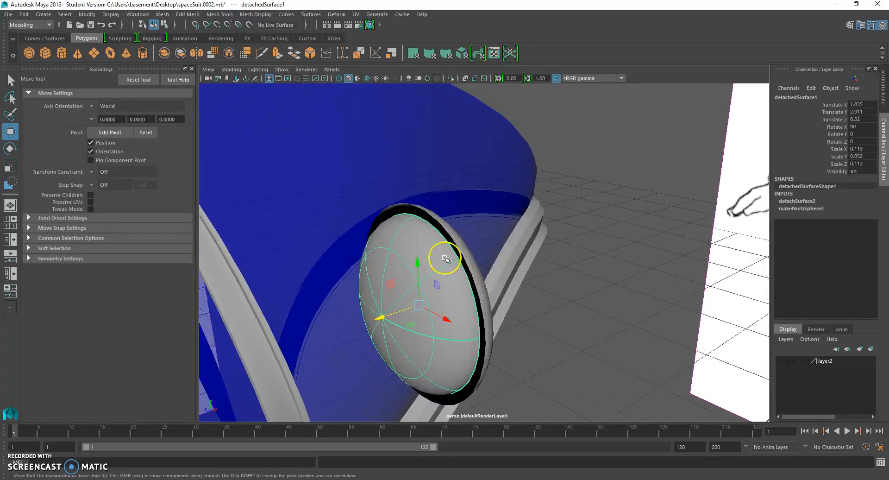
click(446, 228)
scroll(441, 240, up, 3)
click(385, 239)
right_drag(384, 228, 423, 199)
click(402, 212)
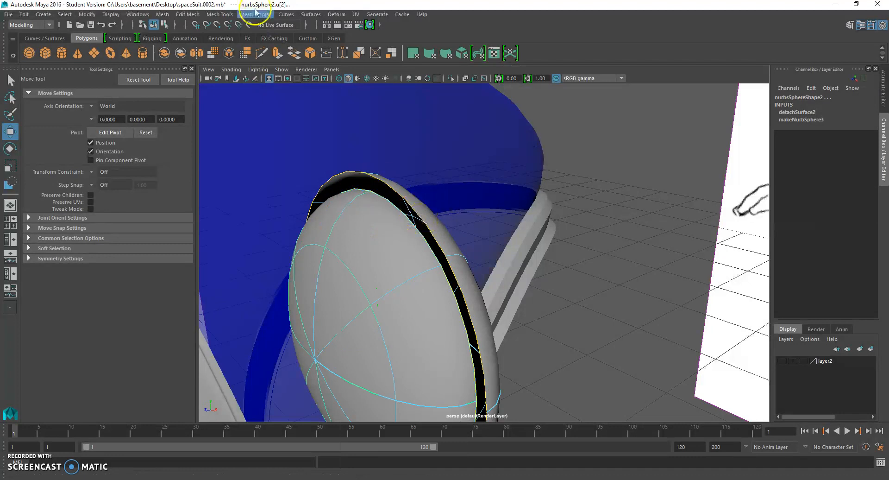
Reset the Loft options, choose the Linear surface degree, and loft a NURBS surface between the two edges.
click(309, 15)
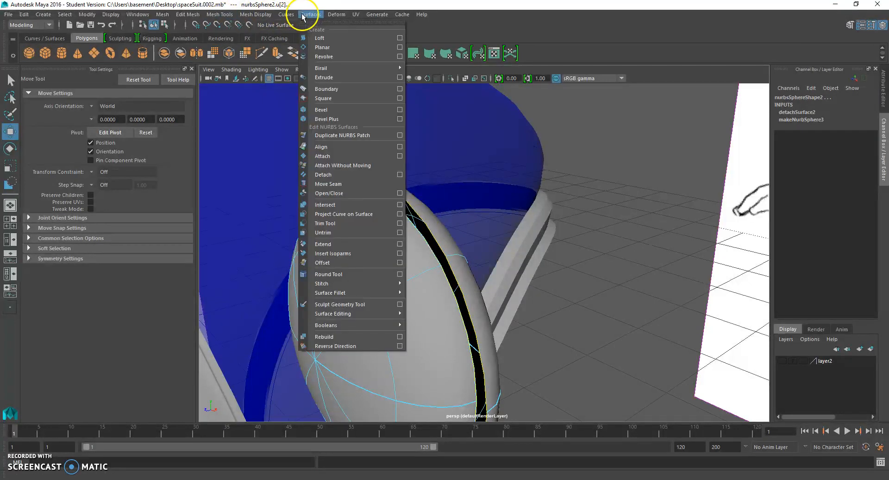
click(399, 37)
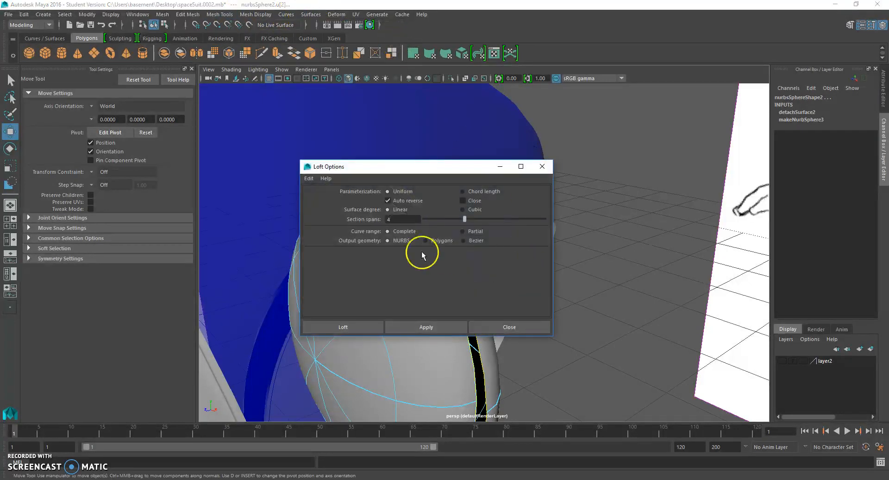
click(318, 197)
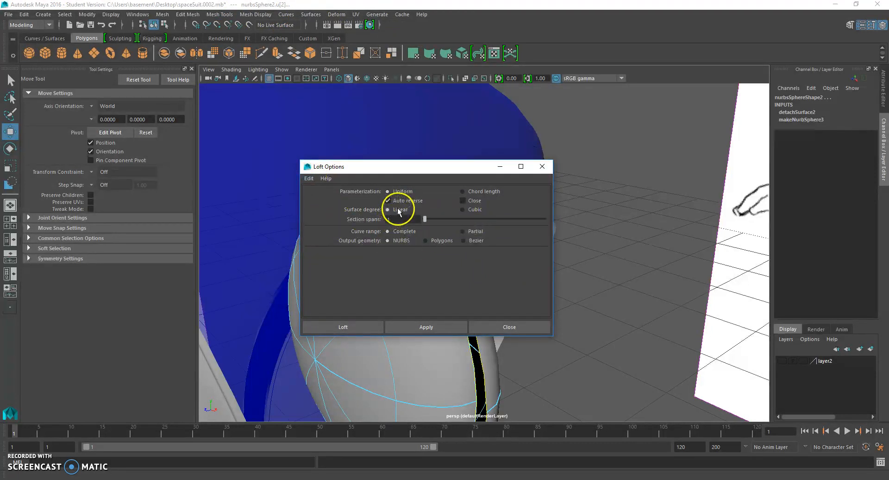
click(370, 324)
Detach the disc's back half at the isoparm nearest its inner pole and delete the separated cap.
alt+drag(571, 301, 546, 275)
scroll(559, 271, down, 3)
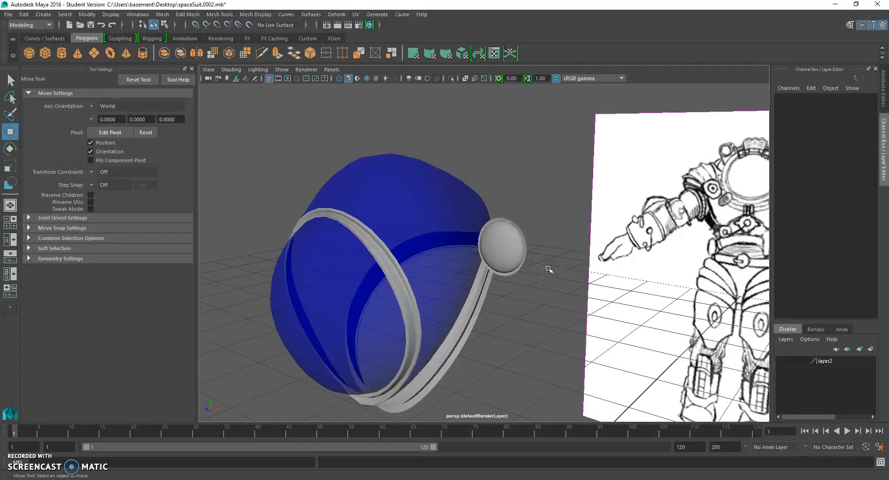
alt+drag(531, 252, 387, 254)
click(361, 247)
alt+right_drag(362, 246, 343, 202)
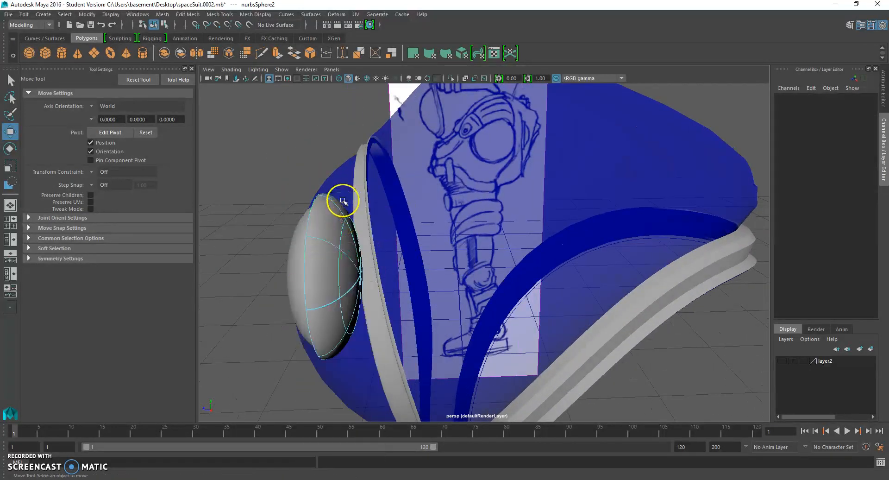
click(343, 224)
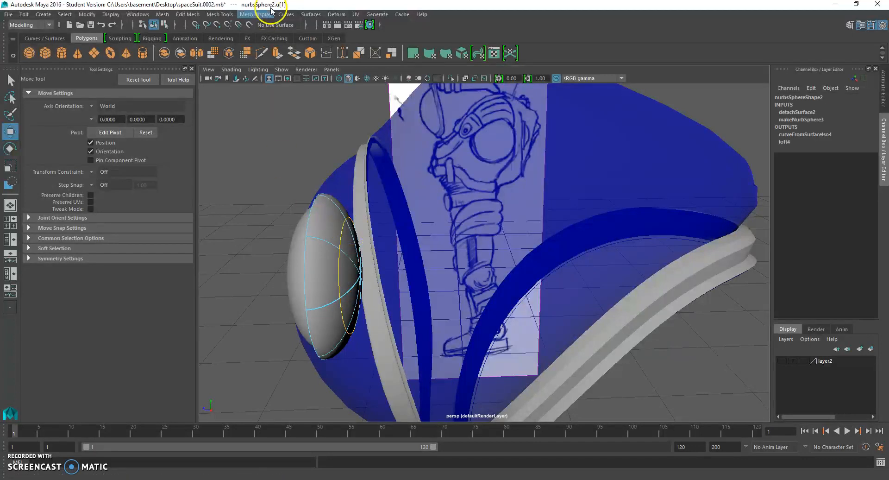
click(309, 14)
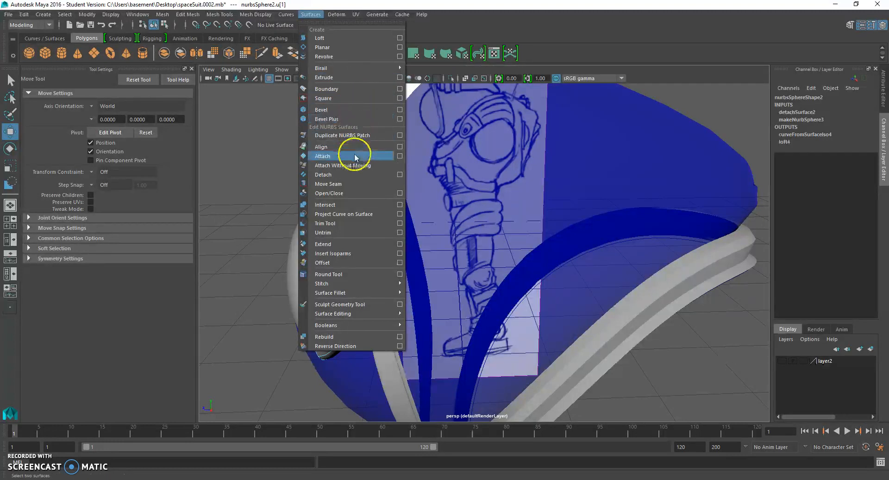
click(356, 175)
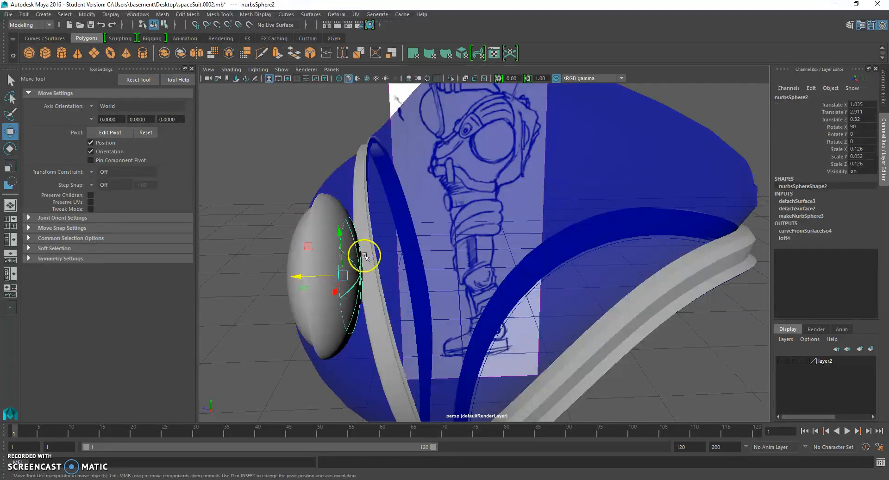
key(Delete)
Select the ring of control vertices around the disc's rear opening and scale it outward.
alt+drag(367, 254, 345, 258)
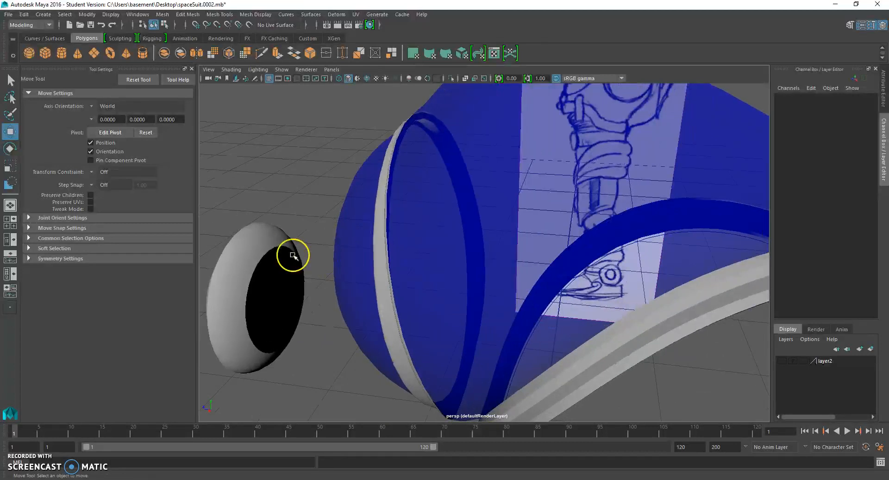
click(274, 240)
right_drag(274, 240, 315, 240)
click(282, 243)
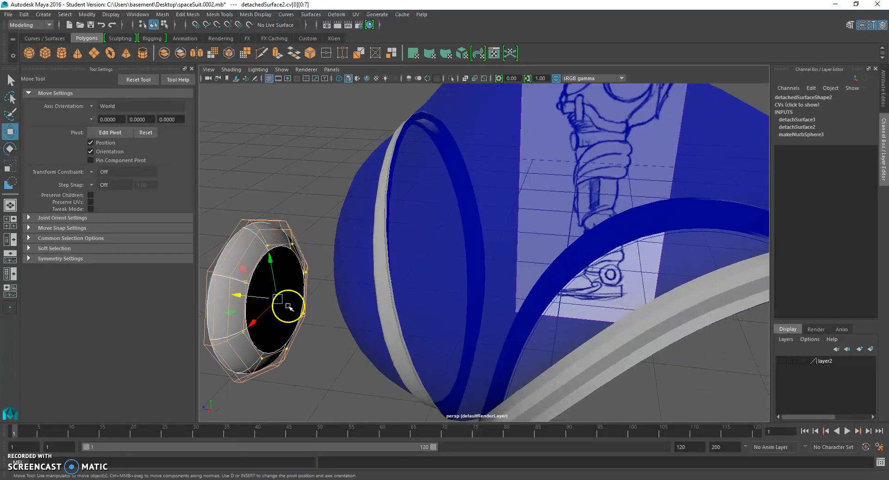
click(10, 166)
drag(278, 300, 292, 307)
click(348, 176)
Duplicate the edge isoparm of the disc's rear opening as a surface curve and ready it for moving.
mouse_move(349, 176)
alt+mouse_down()
mouse_move(349, 167)
mouse_move(385, 171)
mouse_move(294, 149)
alt+mouse_up()
click(275, 164)
right_click(278, 147)
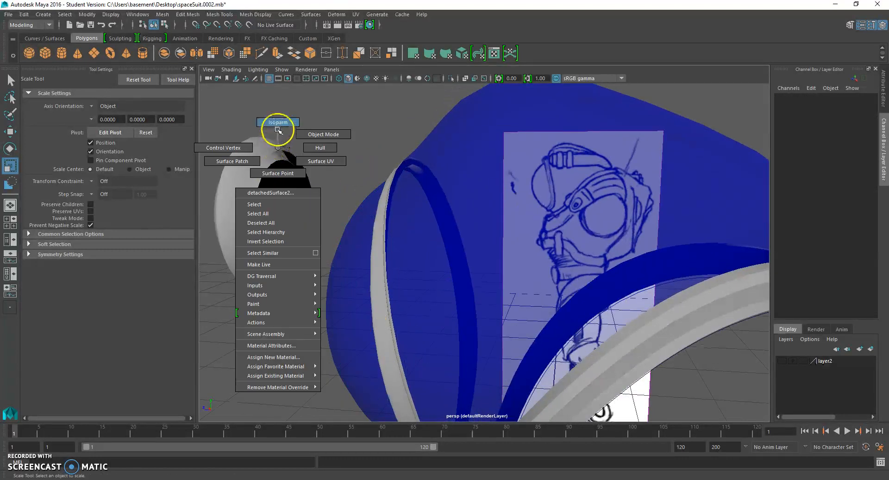
right_click(280, 152)
right_drag(280, 153, 278, 127)
click(274, 154)
alt+drag(274, 153, 323, 193)
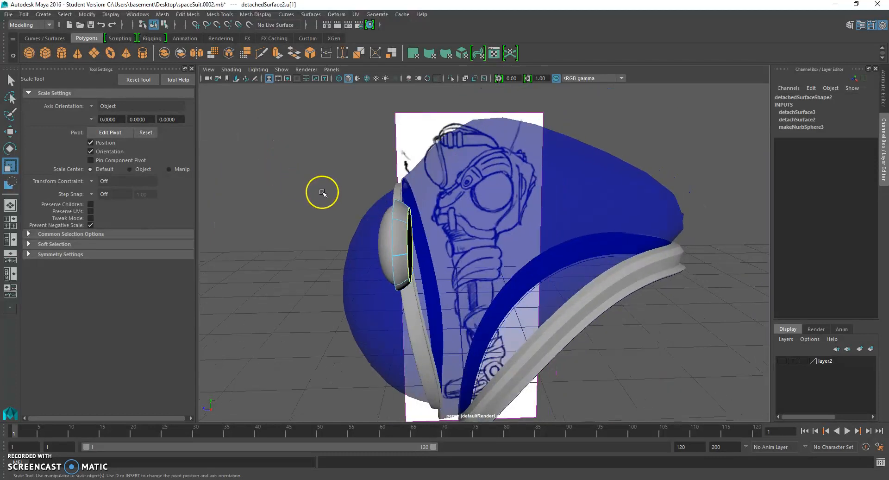
click(287, 15)
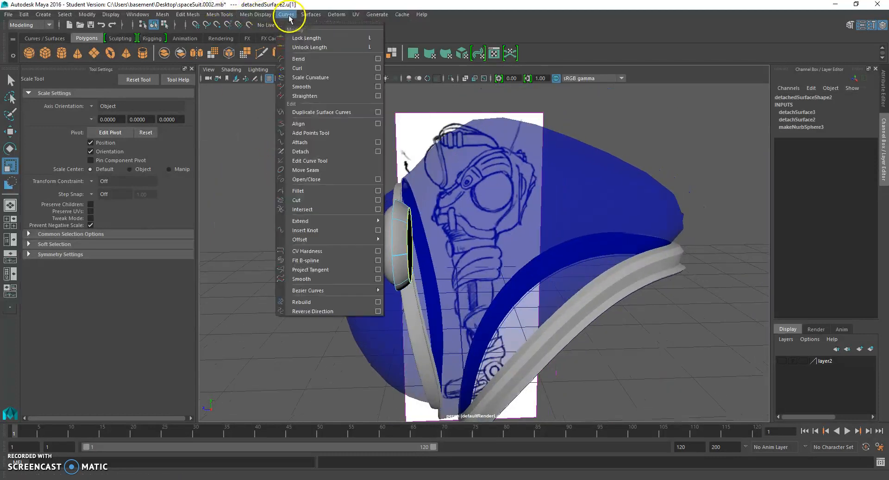
click(336, 112)
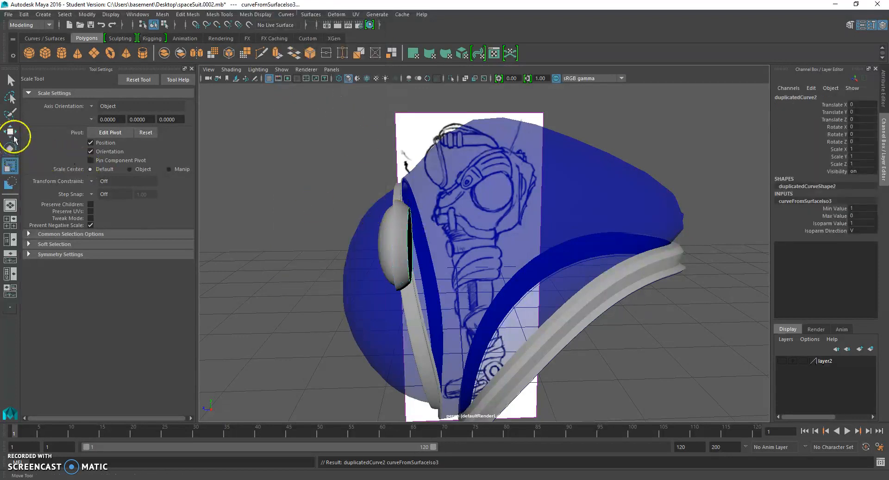
click(10, 132)
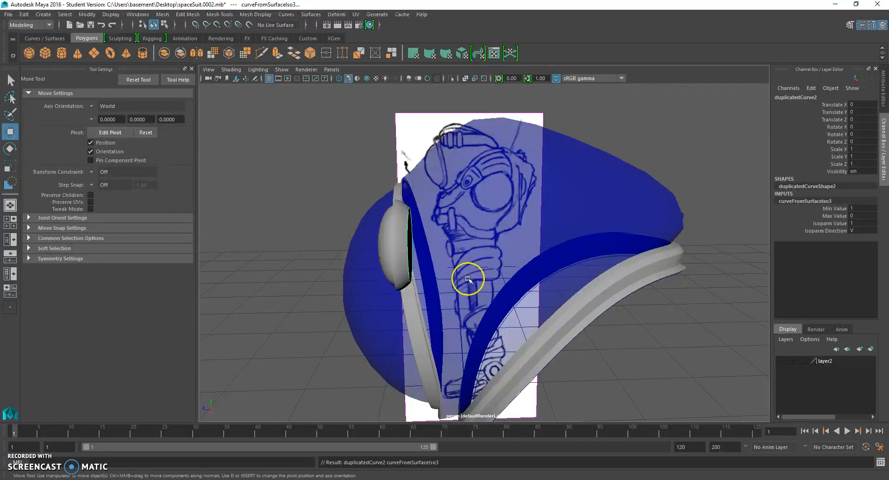
Center the pivot of the duplicated curve and move it back along Z, well behind the disc, to about -0.634.
click(87, 15)
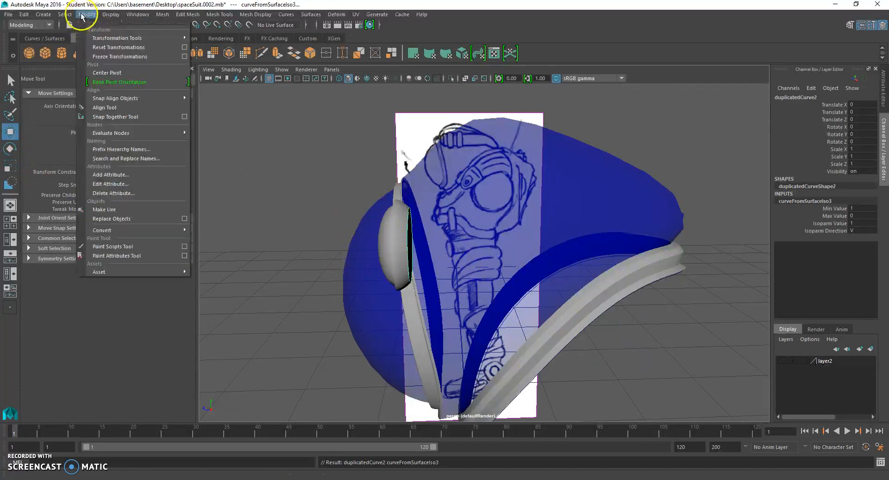
click(135, 73)
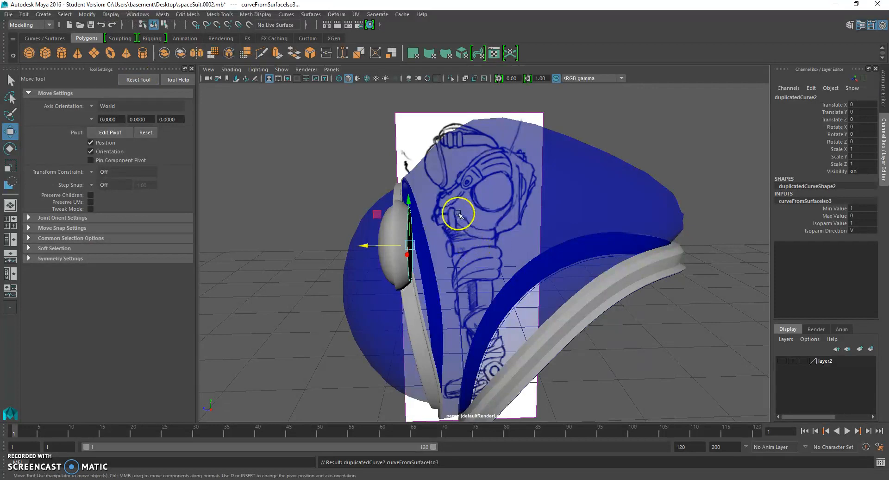
drag(364, 253, 590, 232)
alt+drag(678, 254, 532, 272)
Loft a tube surface between the isoparm at the disc's rear opening and the curve behind it.
right_drag(327, 214, 327, 194)
click(334, 217)
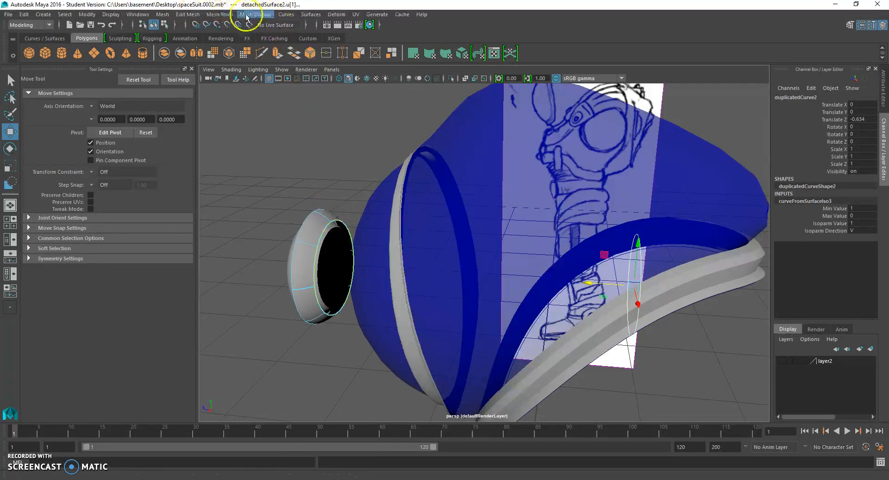
click(305, 15)
click(324, 38)
alt+drag(308, 133, 470, 184)
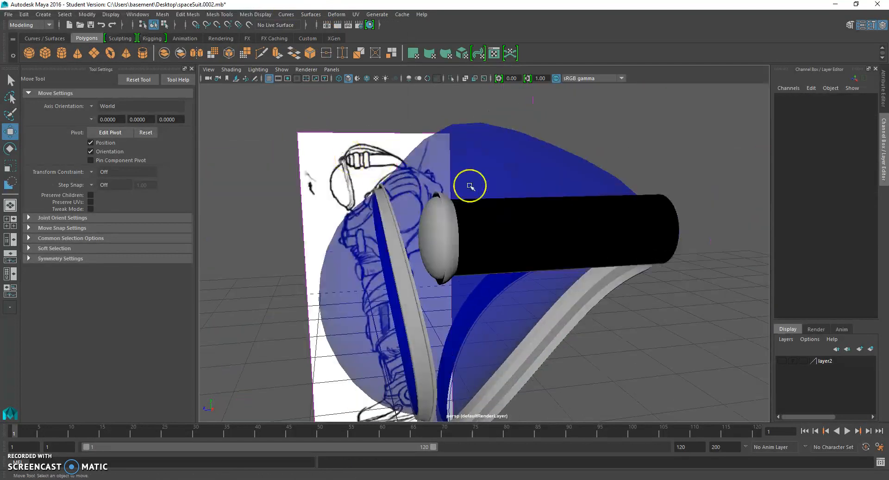
Reverse the surface direction of the lofted tube.
click(490, 217)
click(579, 232)
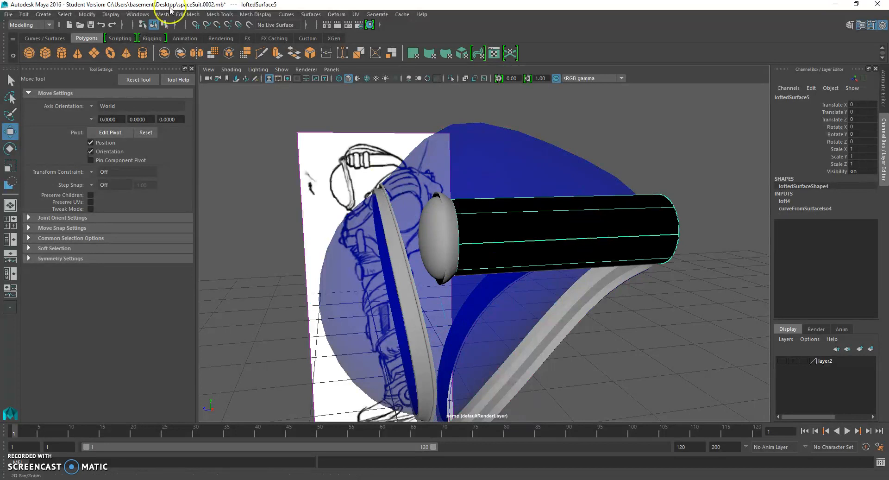
click(309, 16)
click(335, 346)
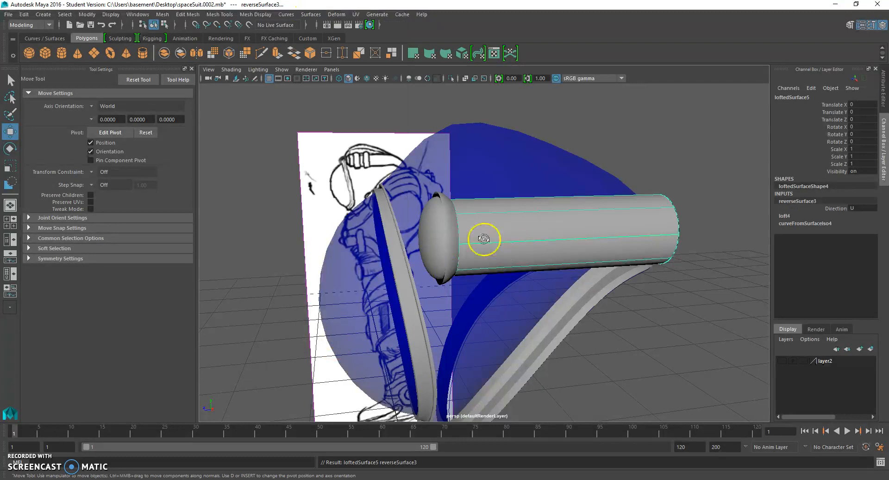
alt+drag(486, 238, 441, 237)
scroll(441, 237, up, 3)
click(350, 149)
click(312, 180)
right_drag(312, 181, 308, 158)
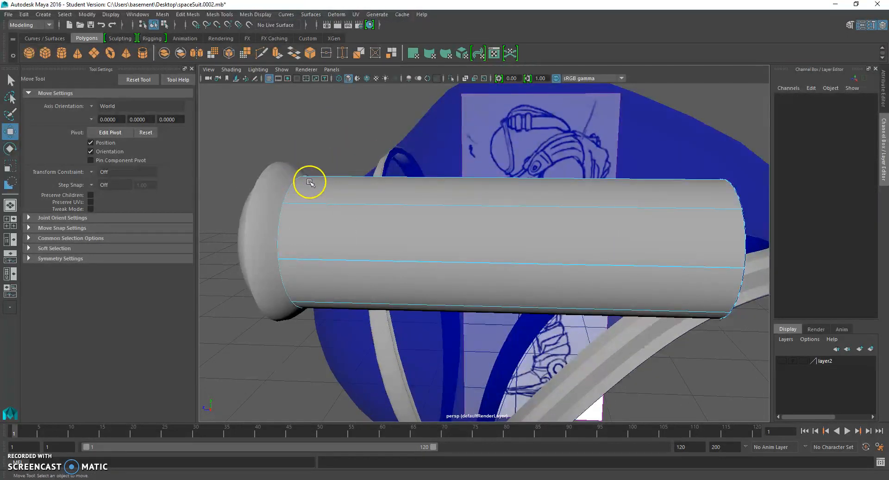
Center the lofted tube's pivot and move the tube back along Z, away from the disc's rim.
right_drag(316, 179, 331, 195)
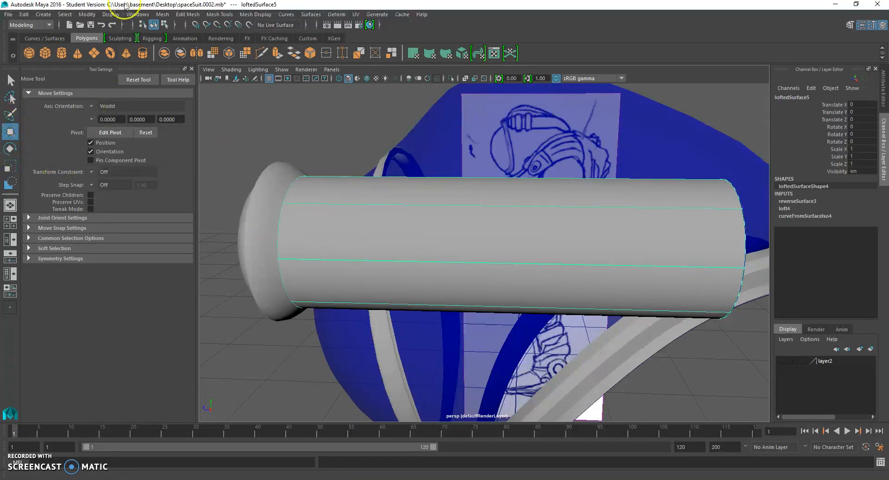
click(78, 15)
click(126, 69)
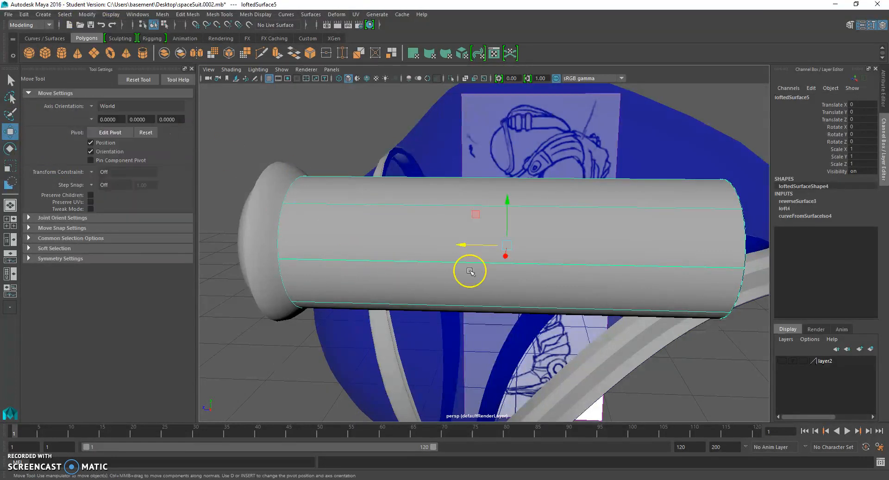
drag(460, 245, 476, 251)
Select the ring of control vertices around the rim's rear opening and scale it outward so the tube widens.
alt+drag(283, 160, 323, 149)
click(346, 137)
click(319, 147)
right_drag(318, 145, 344, 148)
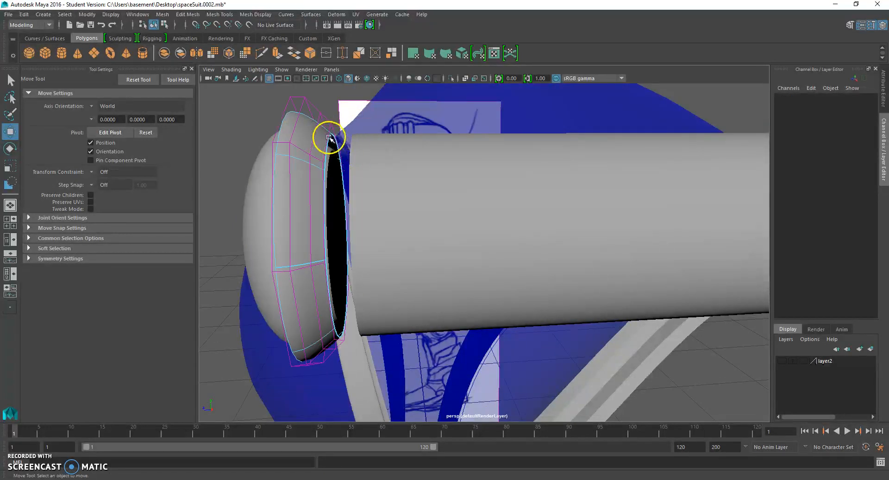
click(328, 137)
click(9, 166)
drag(343, 236, 318, 242)
drag(368, 231, 363, 226)
Move the widened tube forward along Z until it meets the rear of the disc's rim.
right_drag(417, 209, 448, 200)
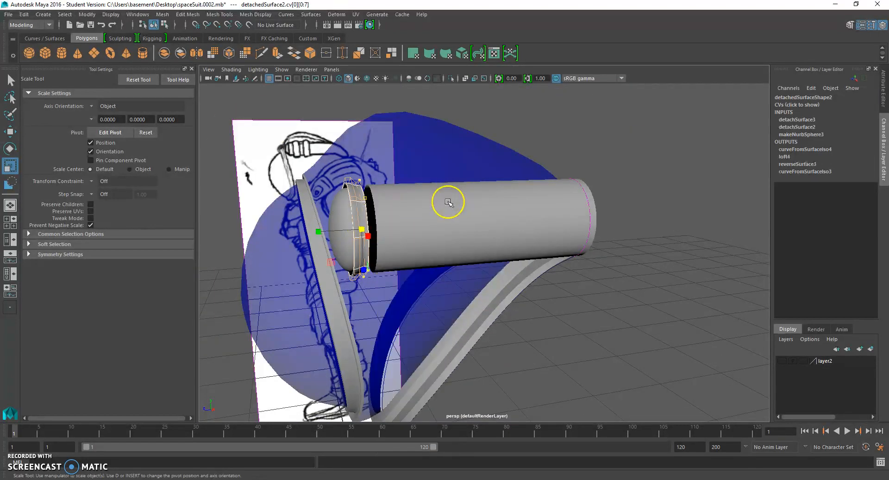
click(447, 204)
key(w)
drag(442, 223, 432, 223)
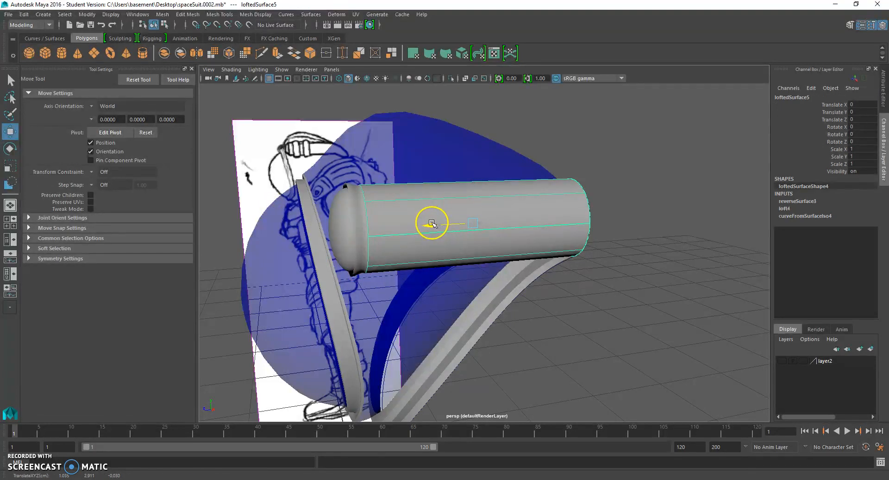
Delete the rim surface between the front dome and the tube.
click(549, 134)
mouse_move(550, 135)
alt+mouse_down()
mouse_move(510, 157)
mouse_move(608, 155)
mouse_move(481, 185)
mouse_move(462, 201)
mouse_move(393, 195)
alt+mouse_up()
click(393, 194)
key(f)
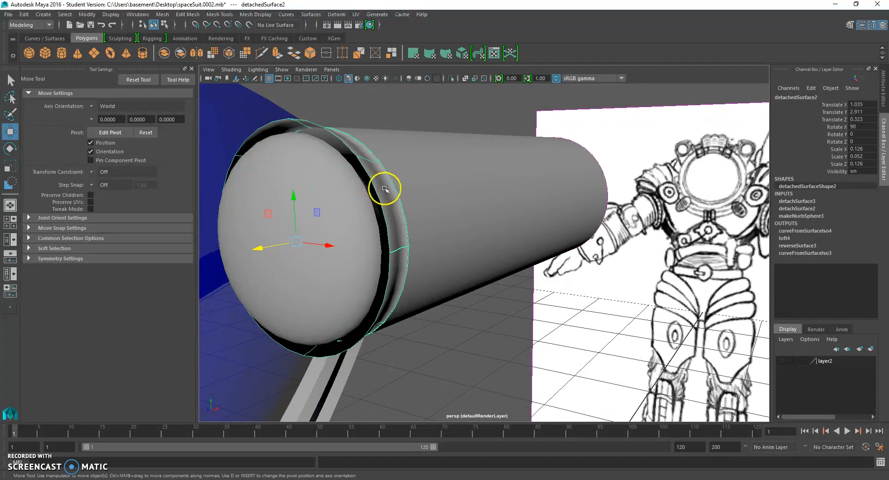
click(409, 182)
key(f)
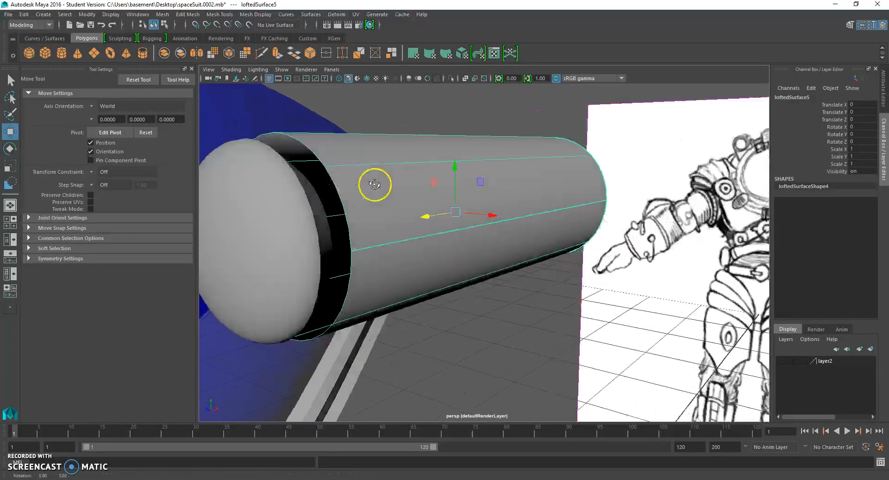
alt+drag(343, 202, 373, 196)
click(310, 216)
key(Delete)
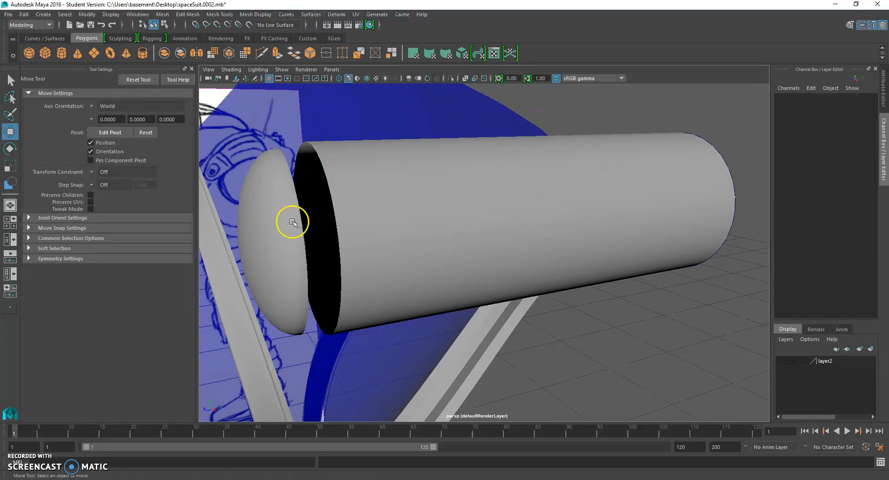
Move the front dome back along Z to about 0.293, close to the tube's open front edge.
click(282, 241)
drag(242, 249, 264, 252)
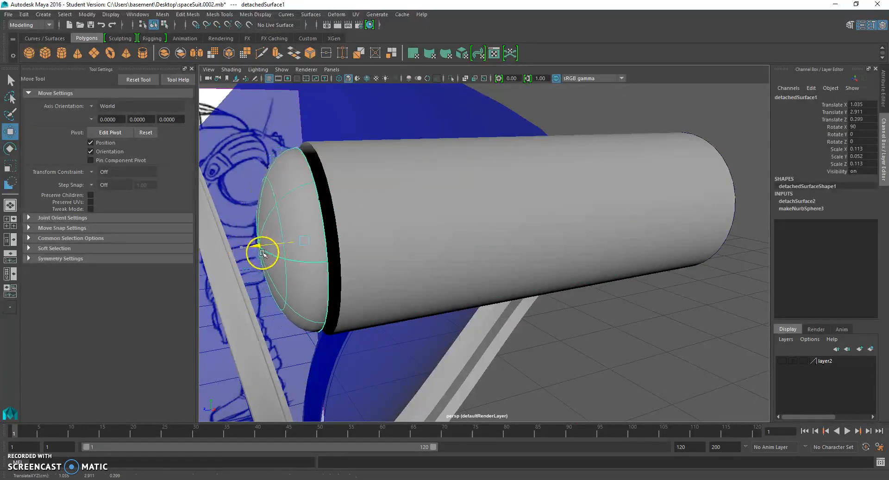
Loft a connecting ring between the dome's rear edge isoparm and the tube's front edge isoparm.
right_click(288, 181)
click(288, 156)
click(309, 155)
right_click(331, 155)
click(332, 145)
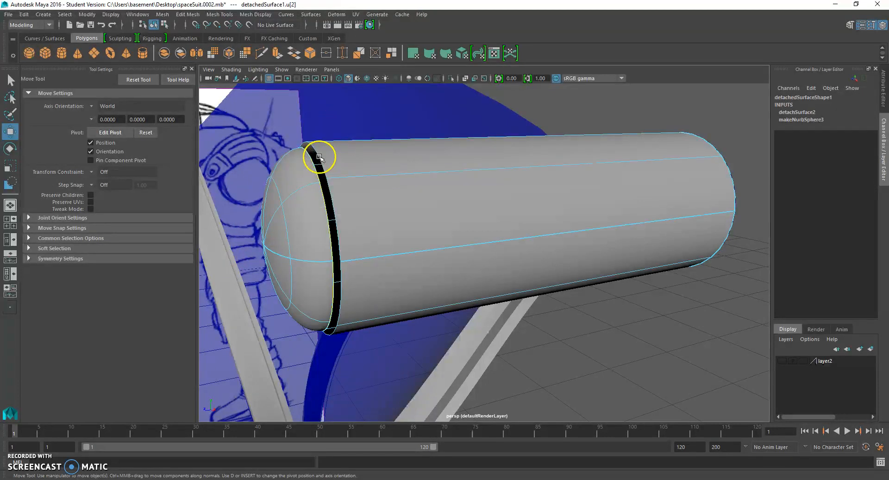
click(330, 179)
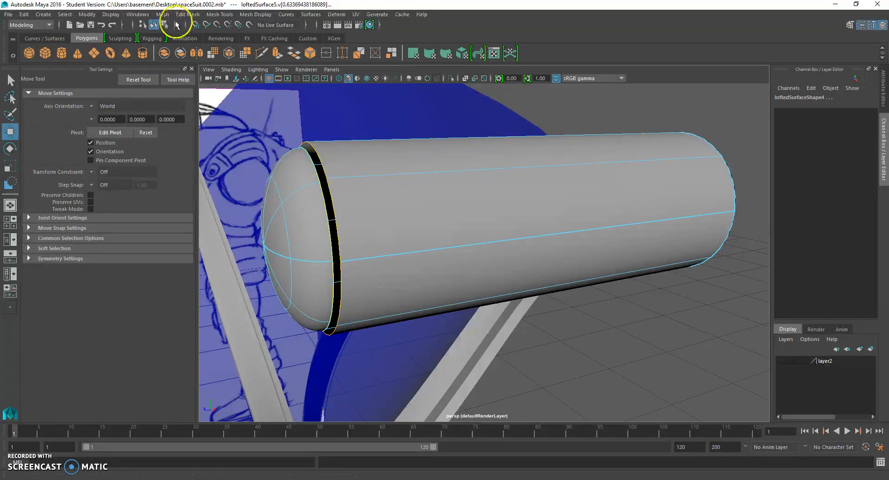
click(308, 14)
click(321, 36)
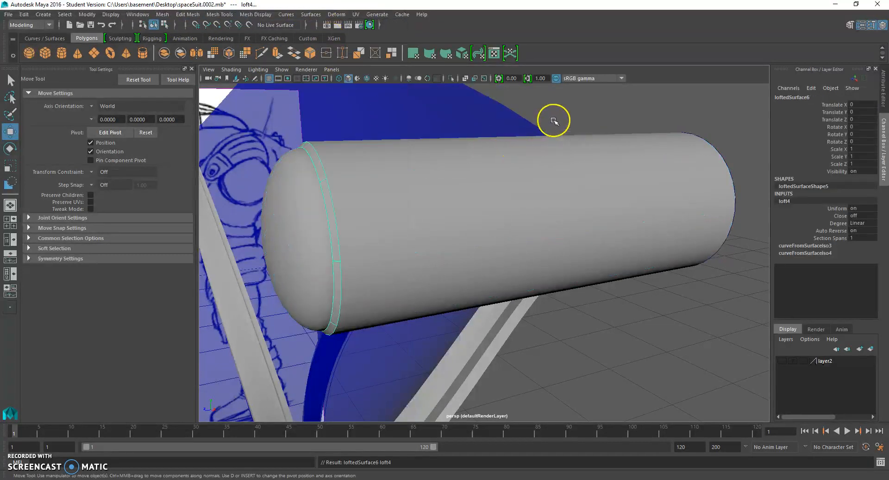
click(536, 116)
Select the dome, the connecting ring and the tube together and delete their construction history.
alt+drag(510, 139, 485, 149)
alt+drag(509, 214, 552, 222)
scroll(537, 232, up, 3)
click(509, 238)
scroll(513, 237, up, 5)
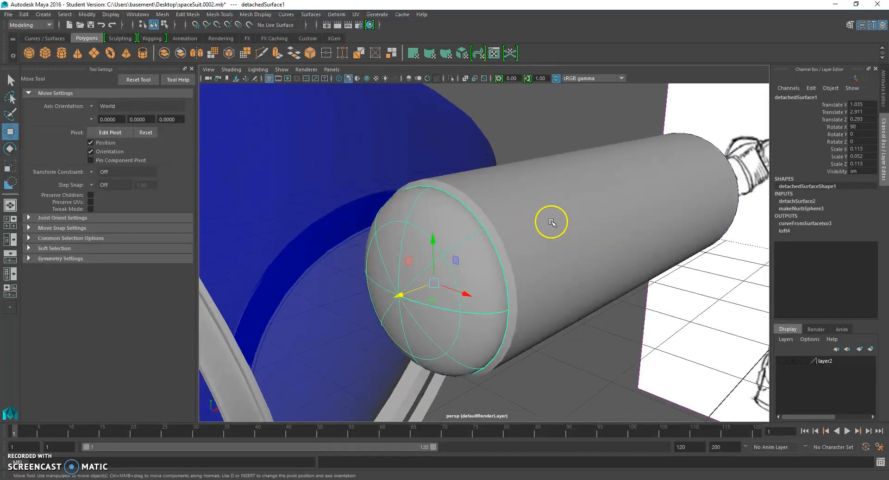
shift+click(493, 225)
shift+click(537, 214)
scroll(538, 214, down, 5)
alt+drag(499, 217, 566, 215)
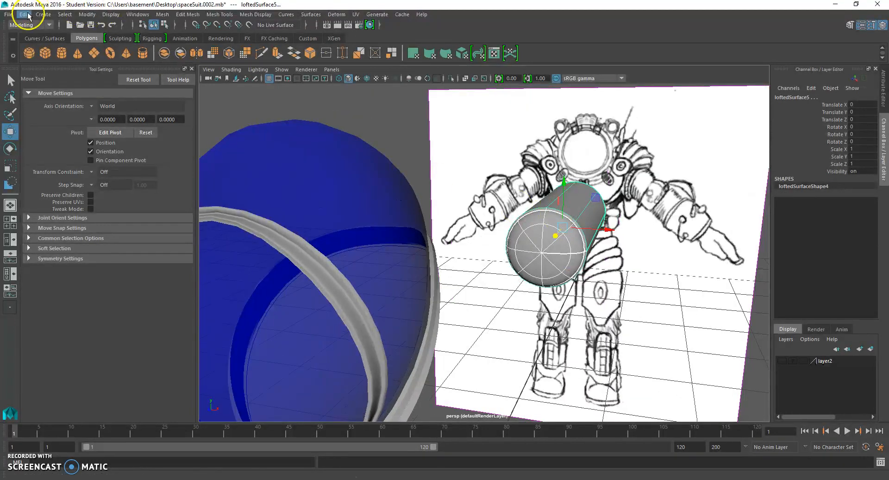
click(28, 15)
mouse_move(74, 123)
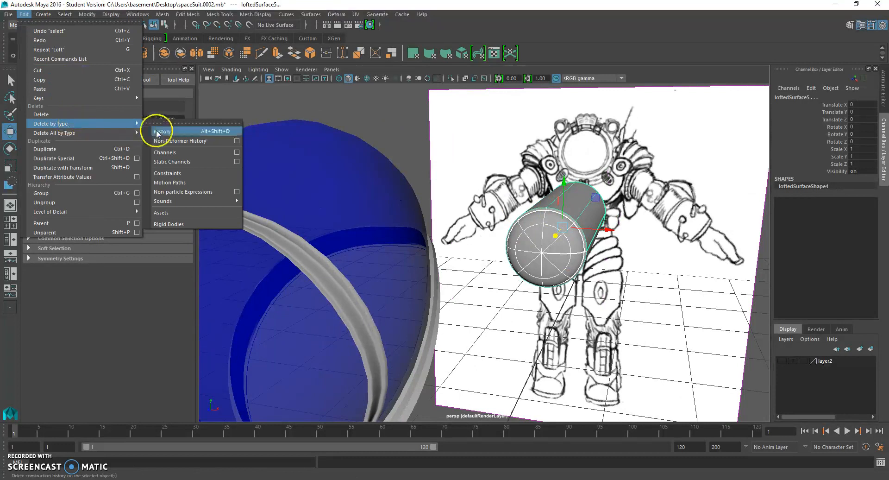
click(171, 130)
Group the dome, connecting ring and tube, and rename the group rightLamp in the Hypergraph Hierarchy.
mouse_move(499, 135)
alt+mouse_down()
mouse_move(468, 135)
mouse_move(494, 135)
alt+mouse_up()
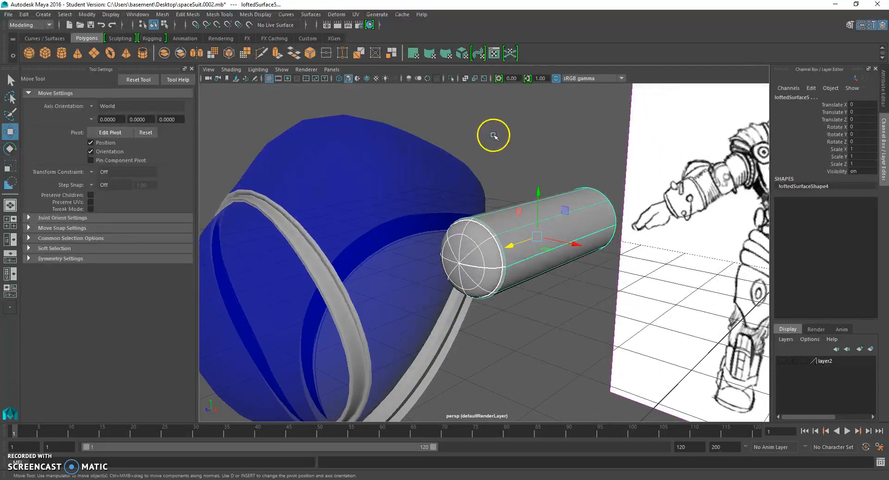
click(138, 15)
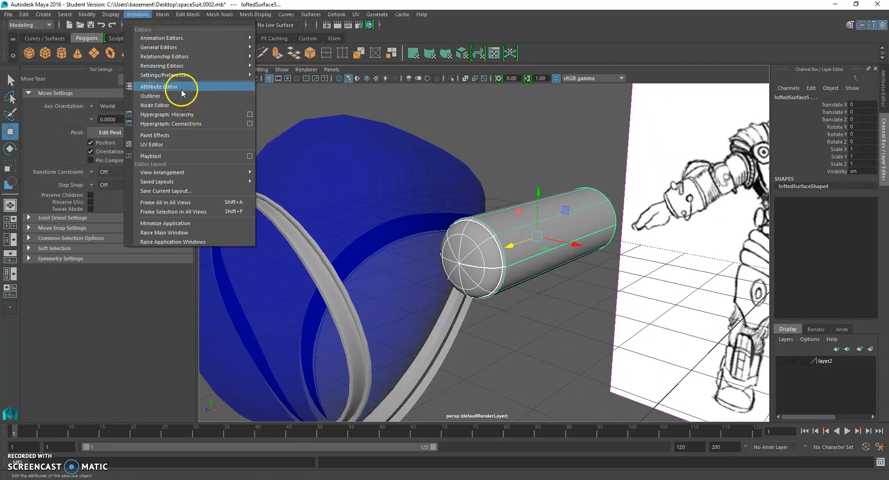
click(192, 115)
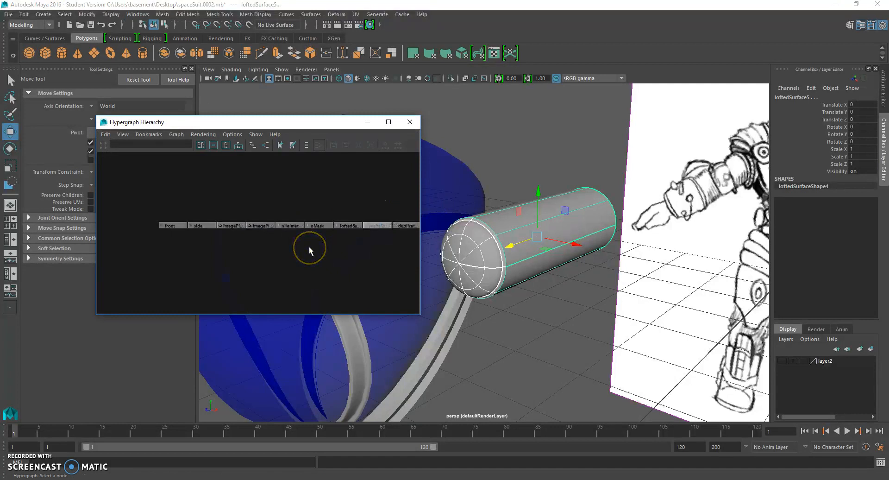
key(ctrl+g)
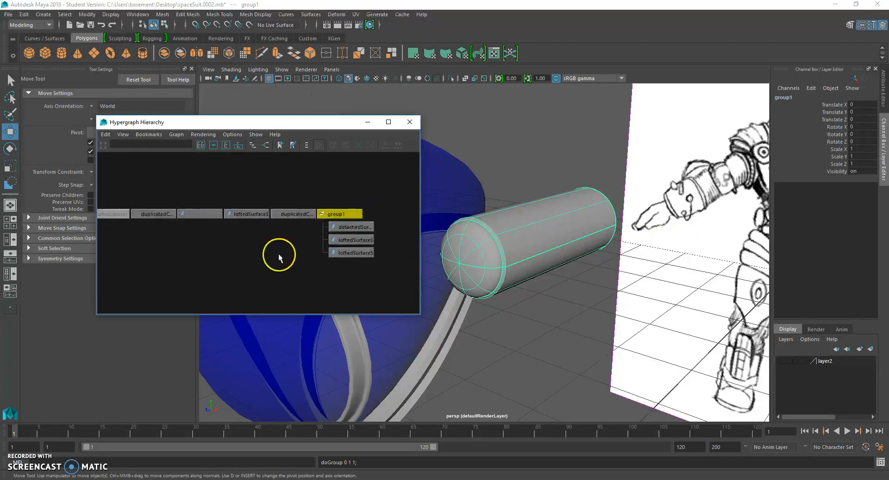
right_click(346, 214)
click(398, 280)
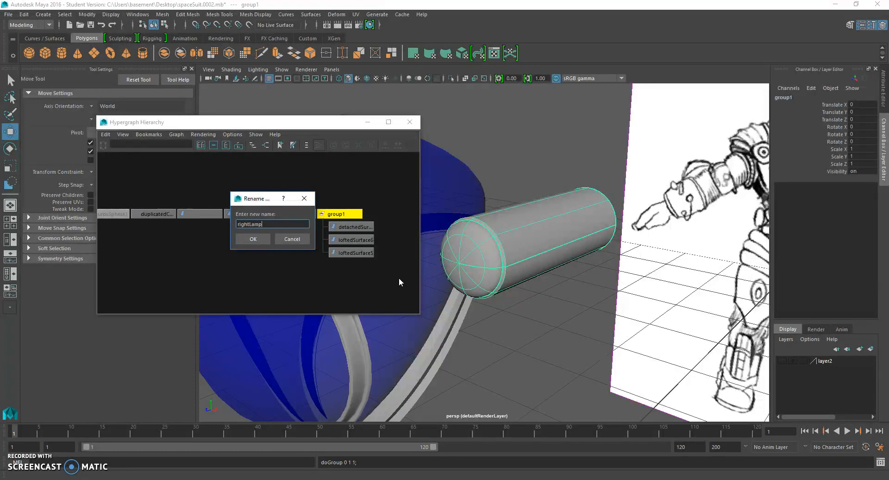
click(266, 238)
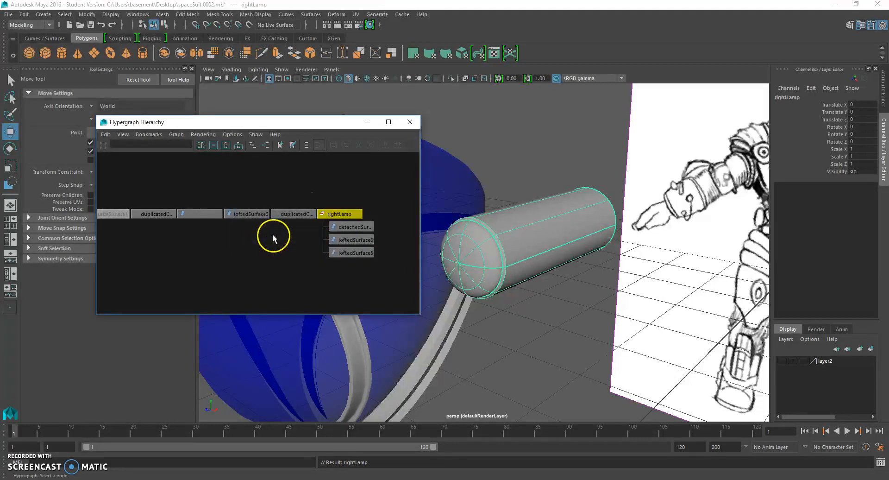
Rename the dome surface in the rightLamp group as lampFront.
click(344, 227)
right_click(345, 230)
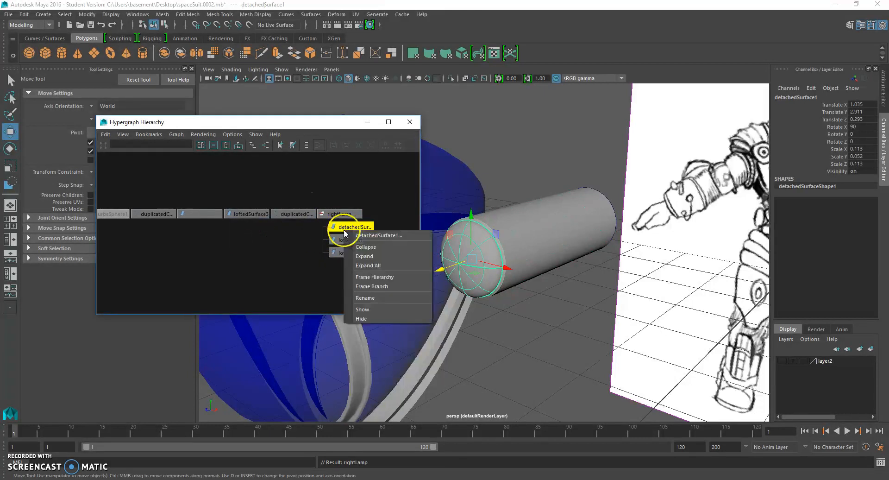
click(368, 298)
text(lampFront)
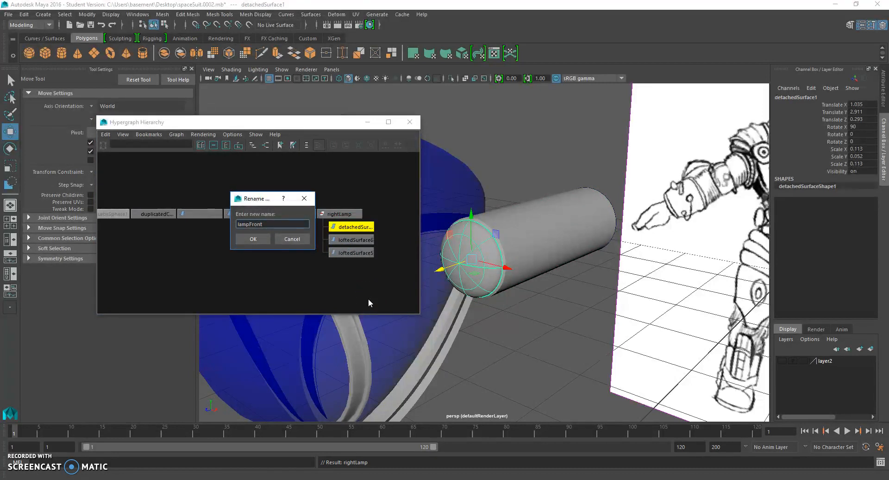
key(Return)
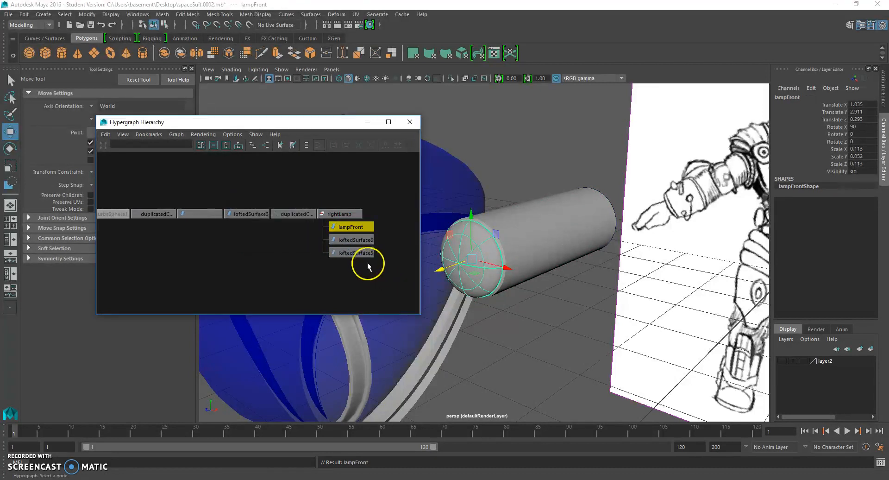
Rename the dome surface in the rightLamp group as nLampFront.
right_click(352, 229)
click(375, 297)
text(nLampFront)
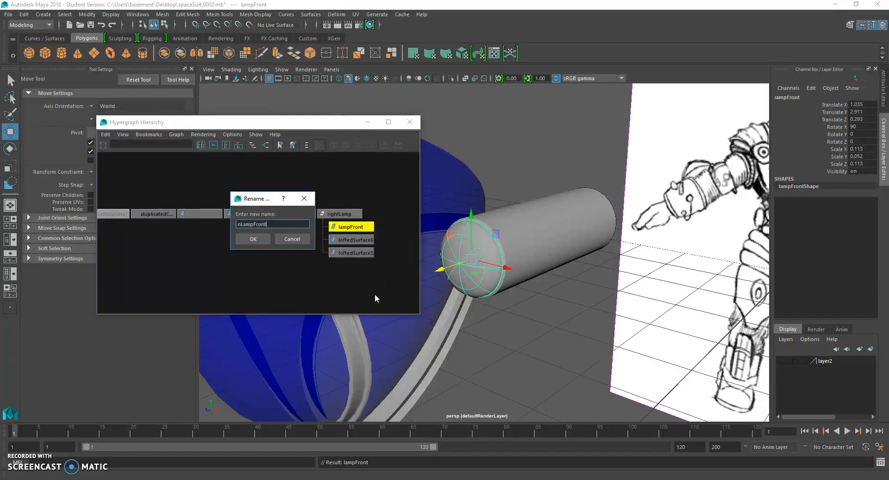
key(Return)
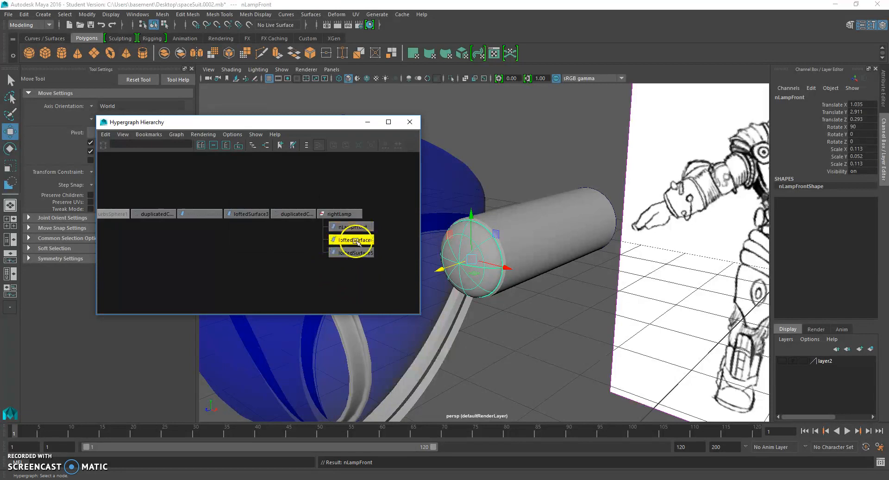
Rename the connecting ring surface in the rightLamp group as nConnector.
right_click(356, 241)
click(381, 306)
text(nConnector)
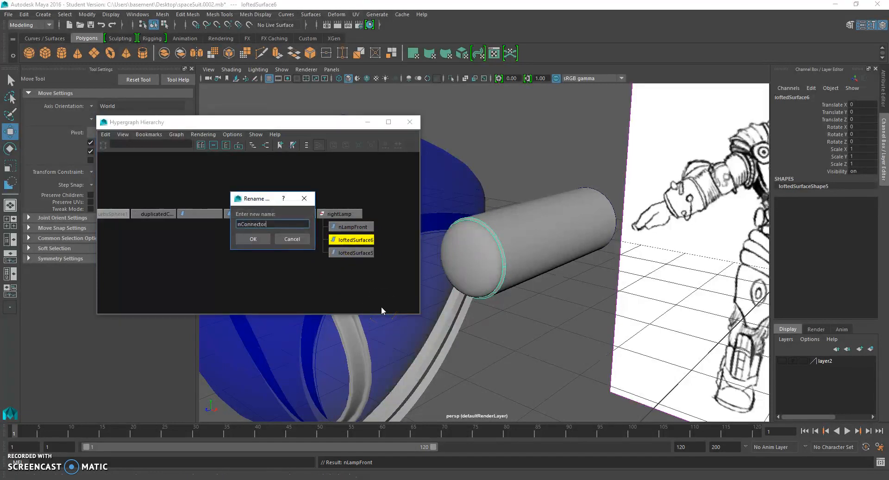
key(Return)
Rename the lofted tube surface in the rightLamp group as nLampbody.
click(358, 254)
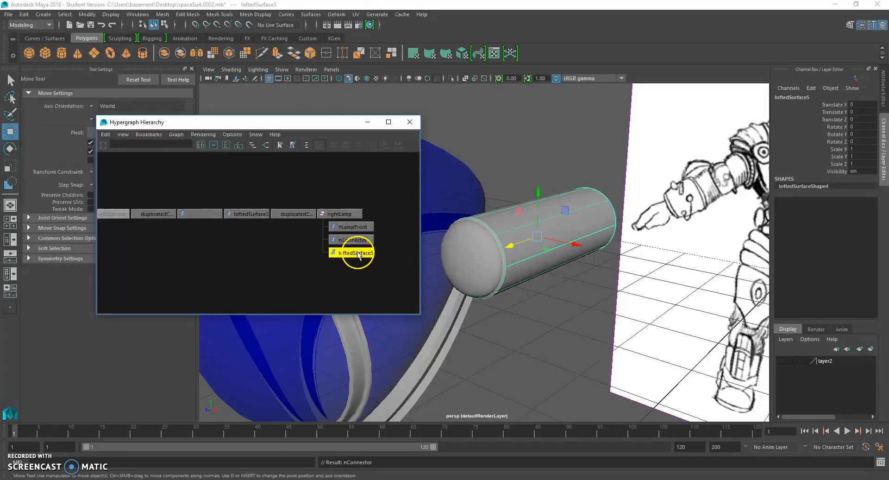
right_click(358, 254)
click(390, 323)
text(n)
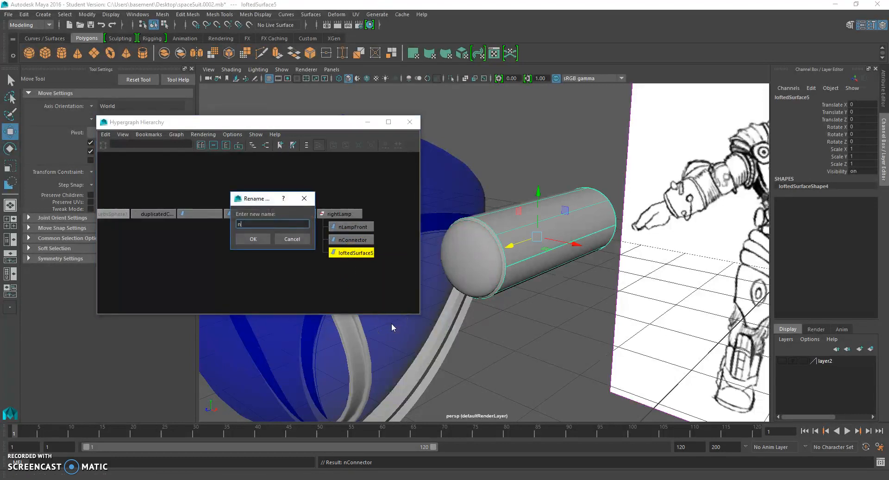
text(Lampbody)
key(Return)
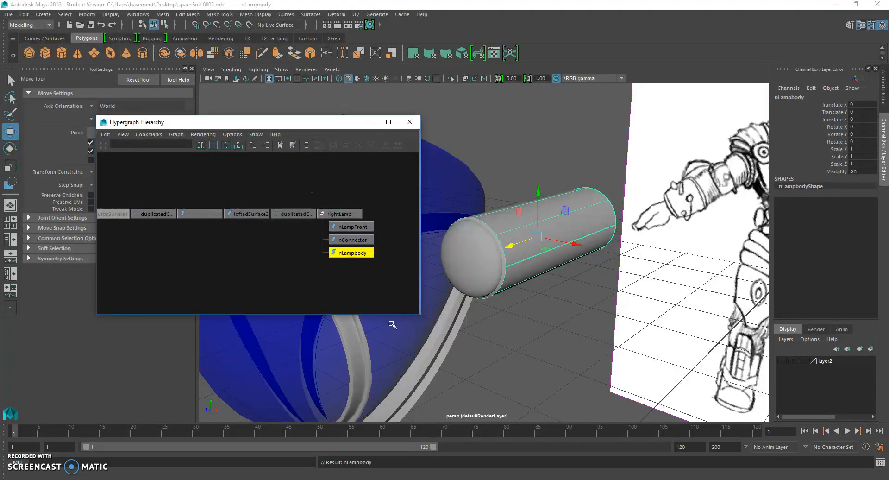
Delete the leftover duplicated curve node beside the rightLamp group in the Hypergraph Hierarchy.
click(553, 175)
click(546, 162)
click(304, 213)
scroll(506, 308, down, 2)
mouse_move(506, 308)
alt+mouse_down()
mouse_move(471, 278)
mouse_move(443, 280)
alt+mouse_up()
key(Delete)
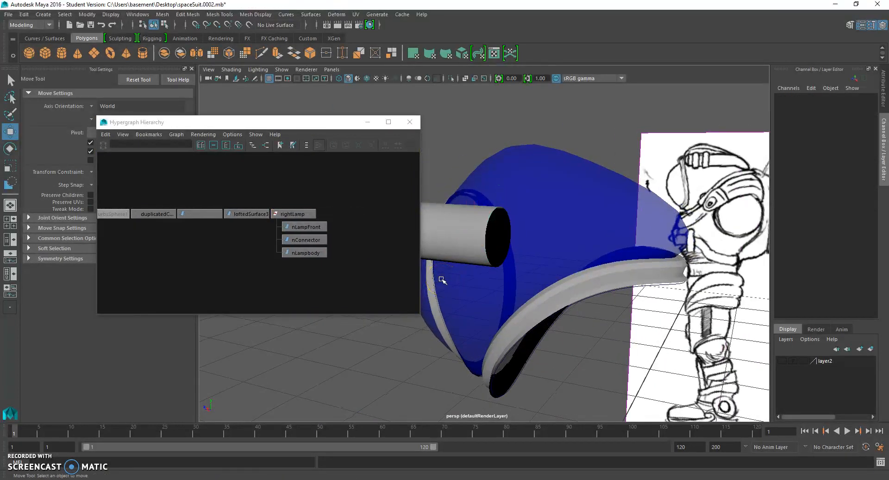
Examine how the lamp sits against the helmet from several angles, with the Hypergraph Hierarchy out of the way.
mouse_move(378, 238)
alt+mouse_down()
mouse_move(490, 236)
mouse_move(514, 246)
mouse_move(502, 242)
alt+mouse_up()
scroll(216, 246, down, 3)
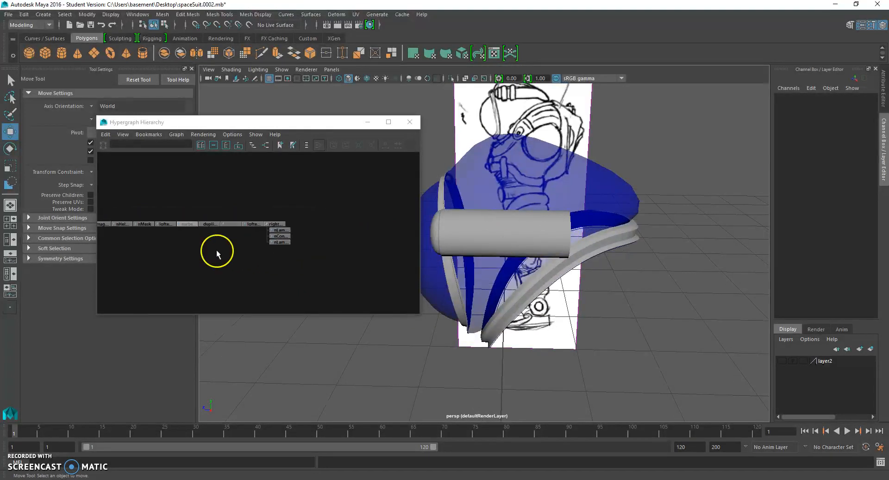
drag(252, 122, 235, 132)
click(448, 174)
mouse_move(448, 175)
alt+mouse_down()
mouse_move(533, 197)
mouse_move(601, 193)
mouse_move(604, 179)
mouse_move(601, 224)
mouse_move(627, 253)
alt+mouse_up()
click(630, 257)
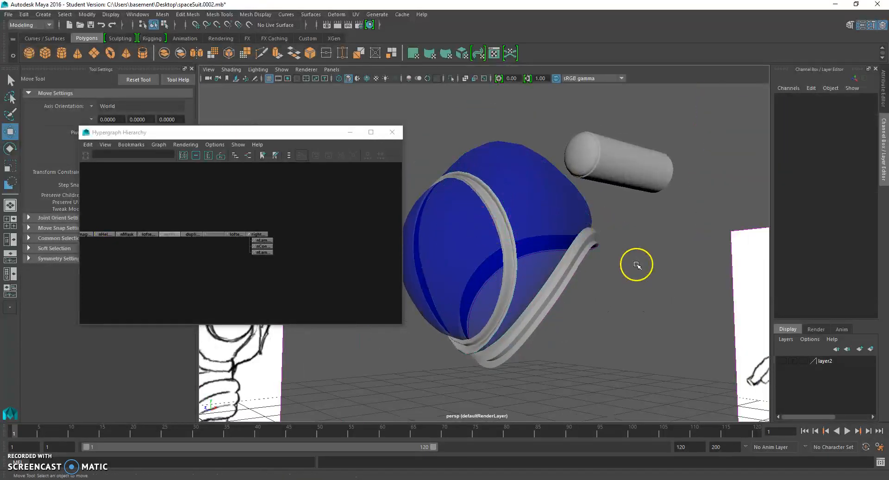
click(351, 133)
mouse_move(409, 243)
alt+mouse_down()
mouse_move(506, 278)
mouse_move(466, 280)
mouse_move(451, 280)
mouse_move(558, 215)
mouse_move(542, 240)
alt+mouse_up()
click(557, 214)
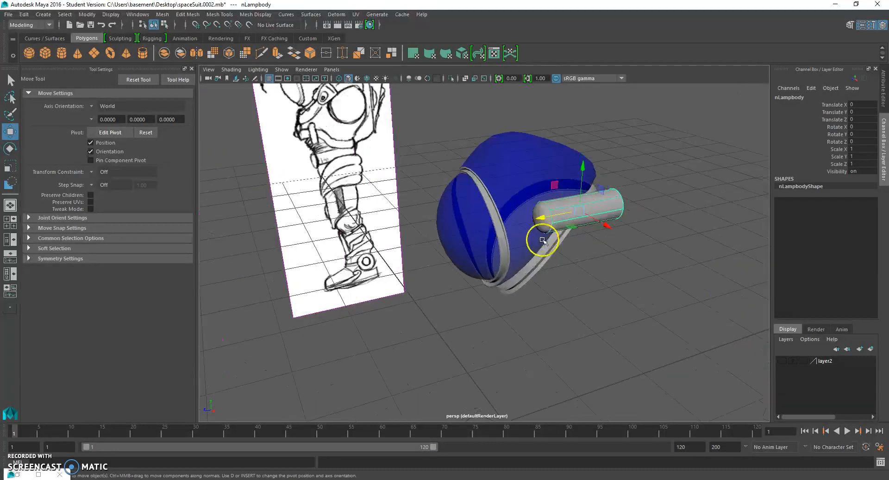
click(596, 294)
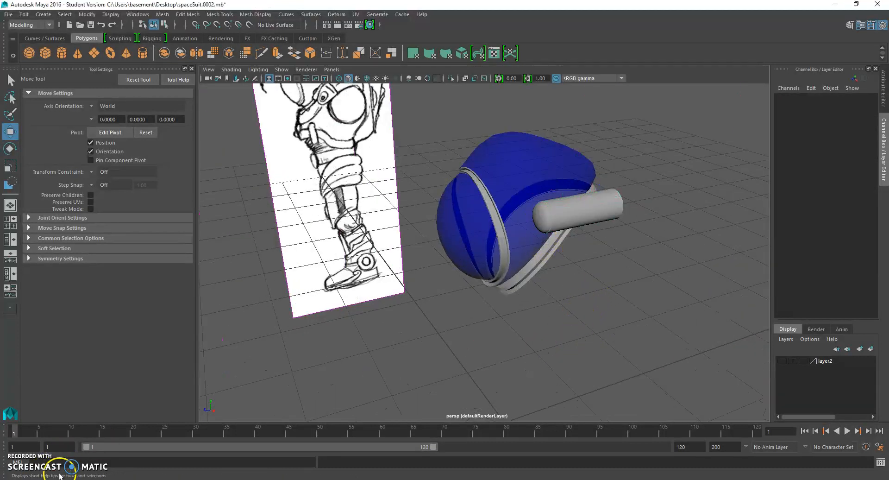
Reopen the Hypergraph Hierarchy and select the rightLamp group.
click(168, 14)
mouse_move(138, 14)
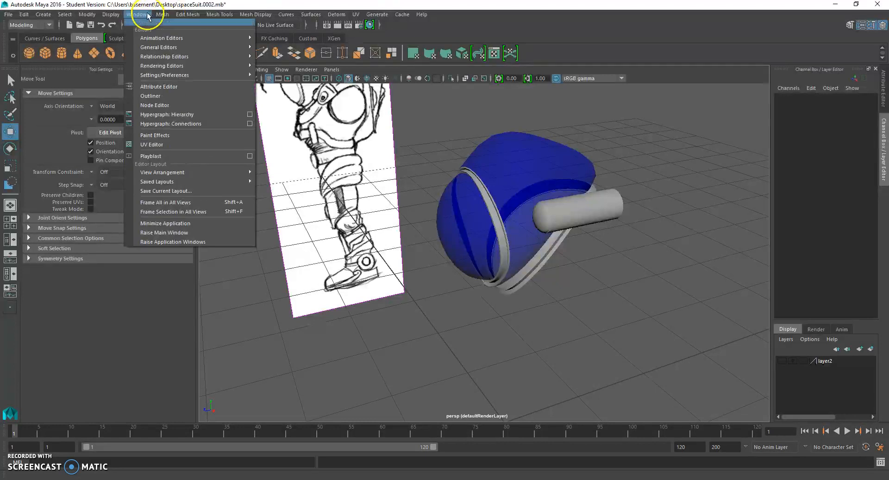
click(183, 116)
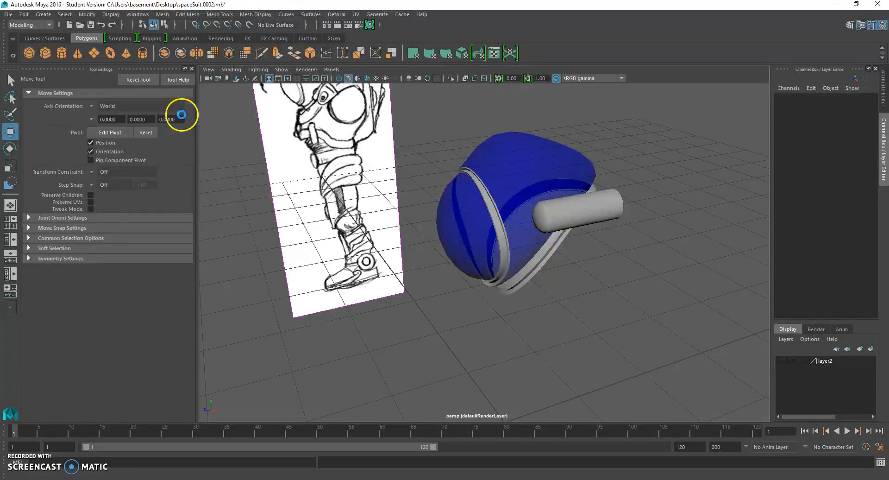
click(257, 236)
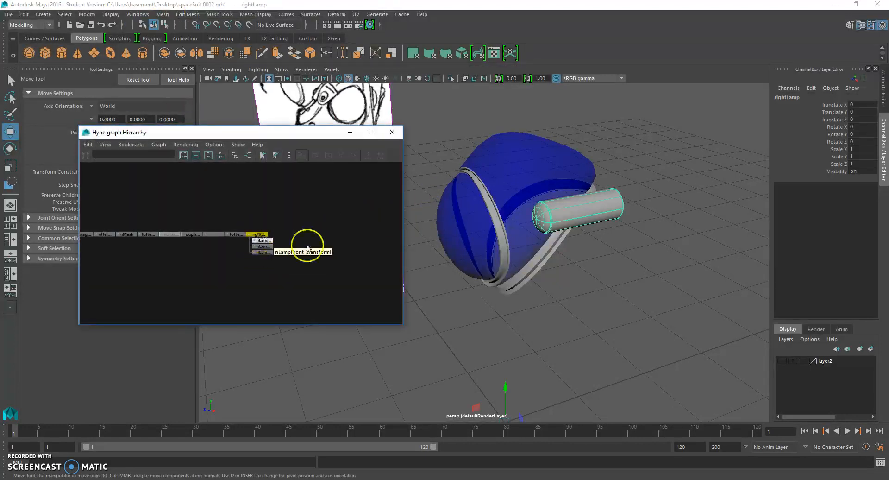
Select the whole rightLamp group from its tube surface and duplicate the group.
scroll(625, 273, up, 5)
click(648, 281)
click(694, 168)
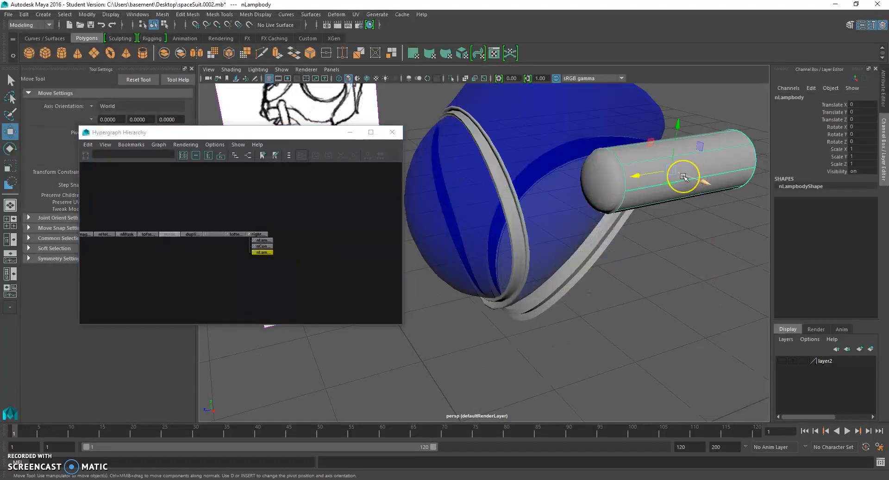
key(Up)
scroll(644, 174, down, 4)
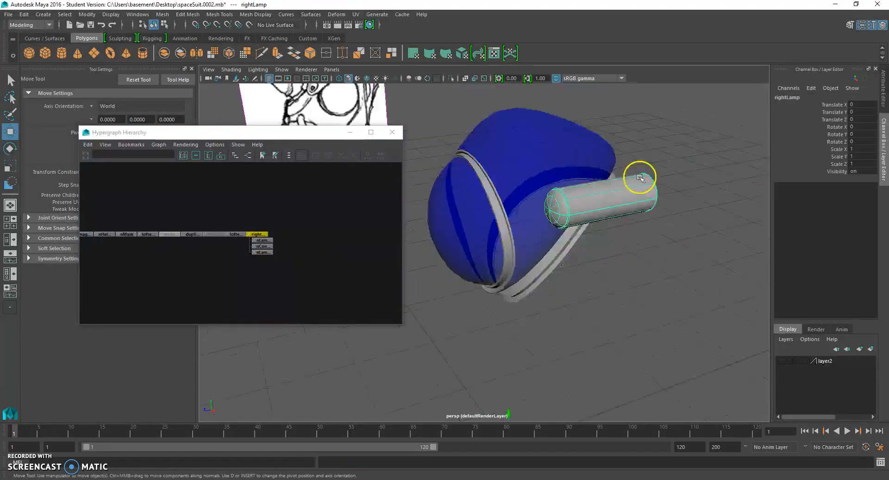
alt+drag(591, 277, 615, 281)
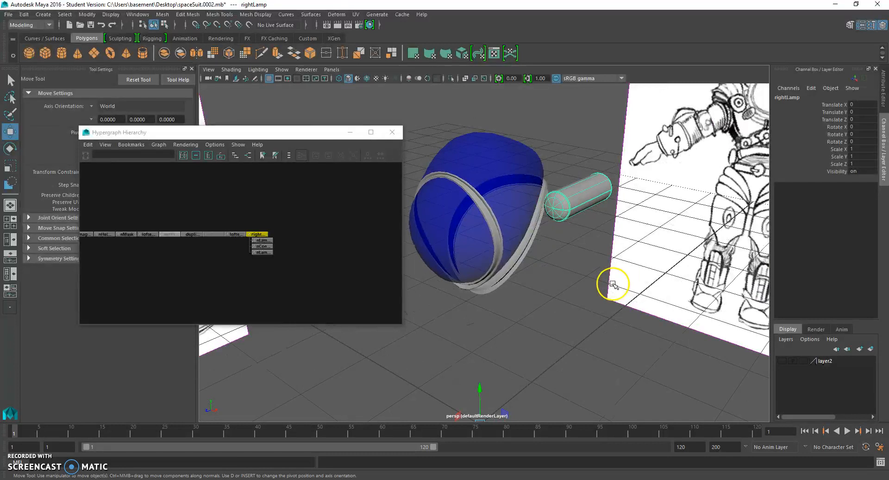
key(ctrl+d)
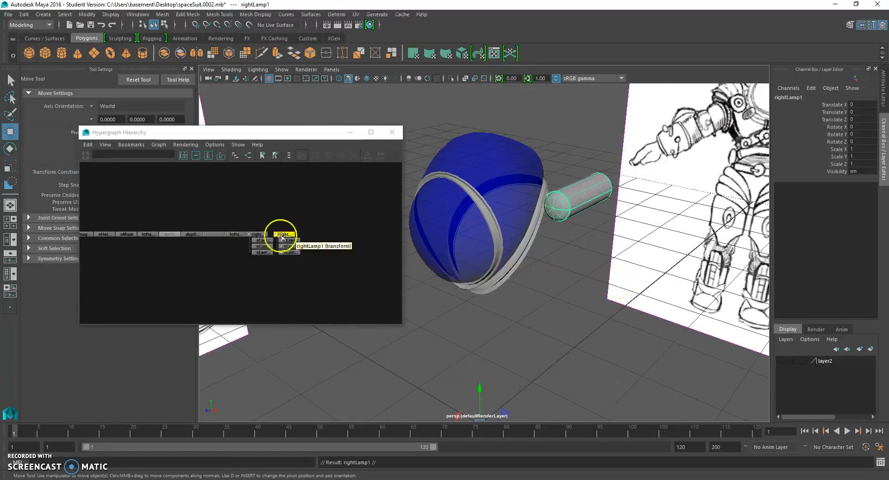
alt+drag(583, 235, 514, 226)
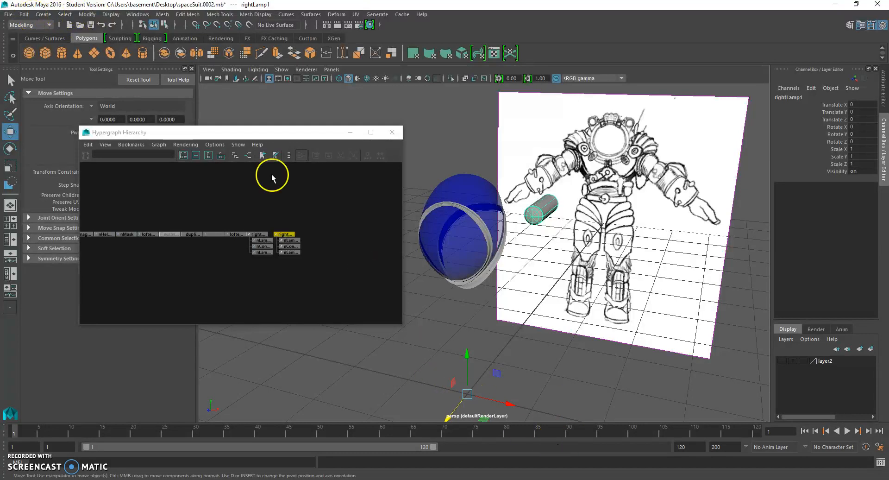
Center the duplicated lamp group's pivot and move it along X to the helmet's opposite side, at about -1.652.
click(86, 15)
click(111, 75)
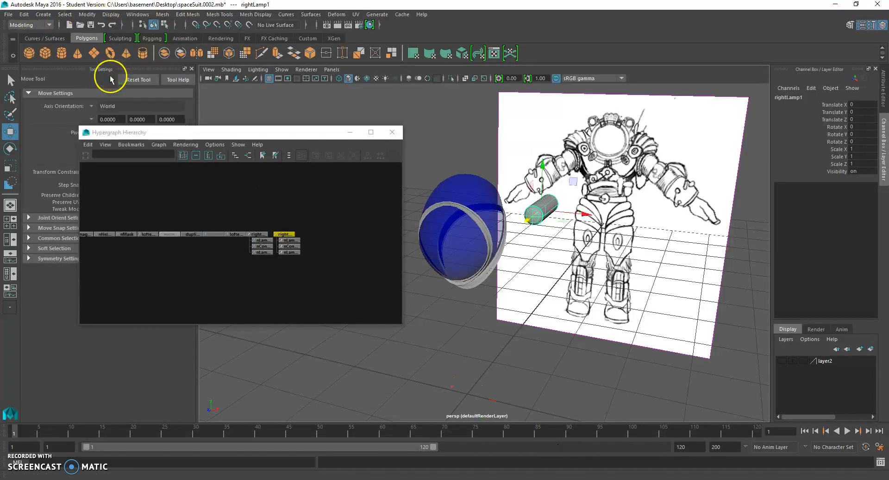
drag(581, 214, 482, 193)
alt+middle_drag(482, 193, 545, 185)
alt+drag(546, 184, 571, 185)
click(9, 167)
key(ctrl+z)
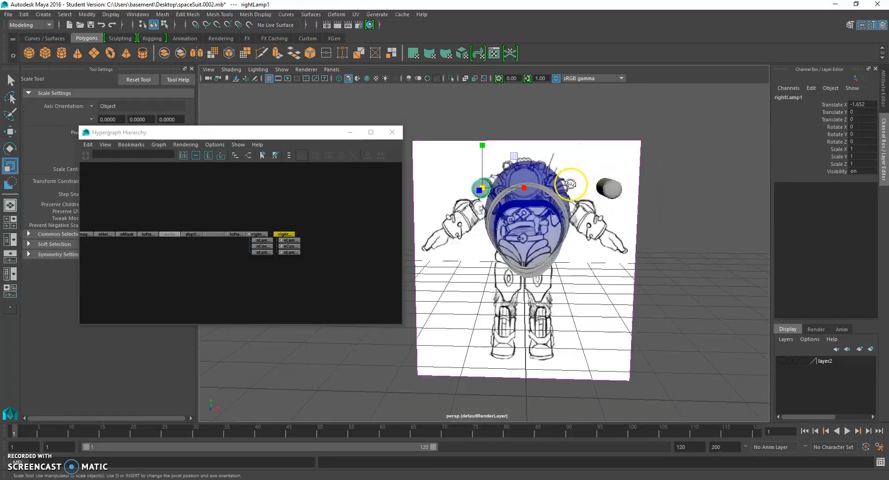
Center the pivot of the original rightLamp group and move it along X closer to the helmet.
click(614, 186)
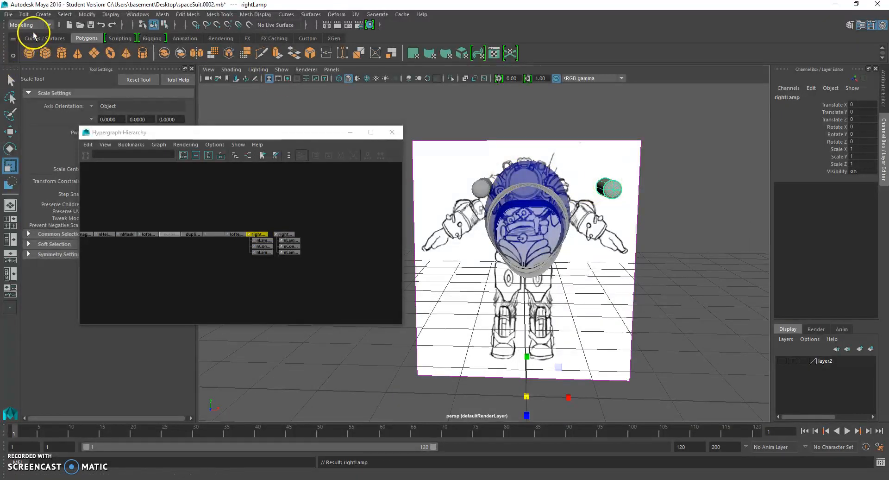
click(23, 15)
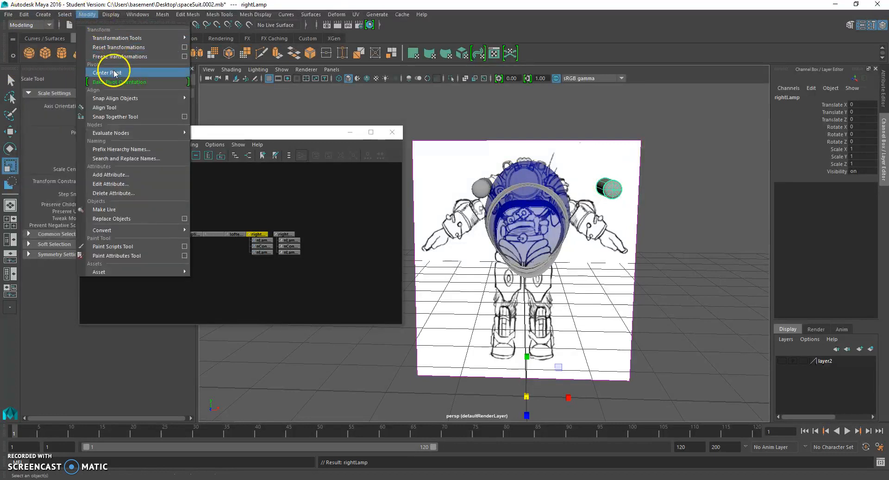
click(114, 73)
click(10, 131)
drag(668, 187, 619, 184)
click(686, 175)
mouse_move(685, 174)
alt+mouse_down()
mouse_move(583, 211)
mouse_move(687, 207)
mouse_move(651, 210)
mouse_move(664, 210)
alt+mouse_up()
Rename the duplicated lamp group as leftLamp in the Hypergraph Hierarchy.
click(350, 132)
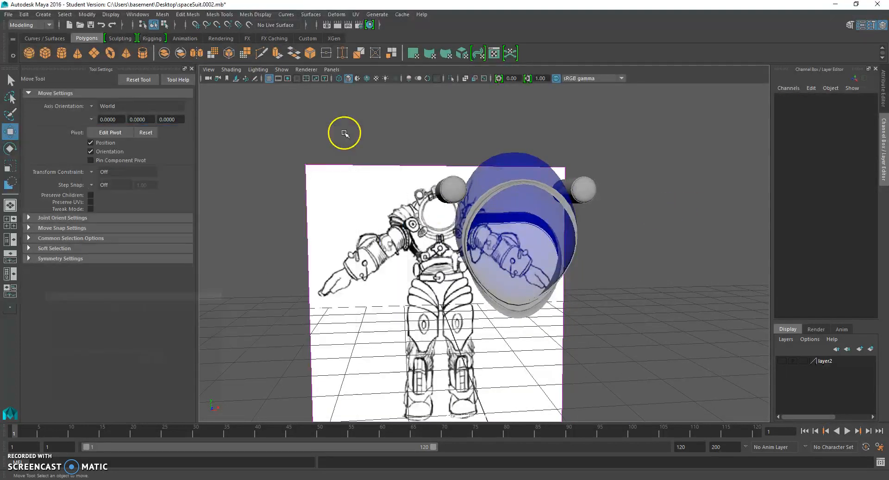
click(40, 474)
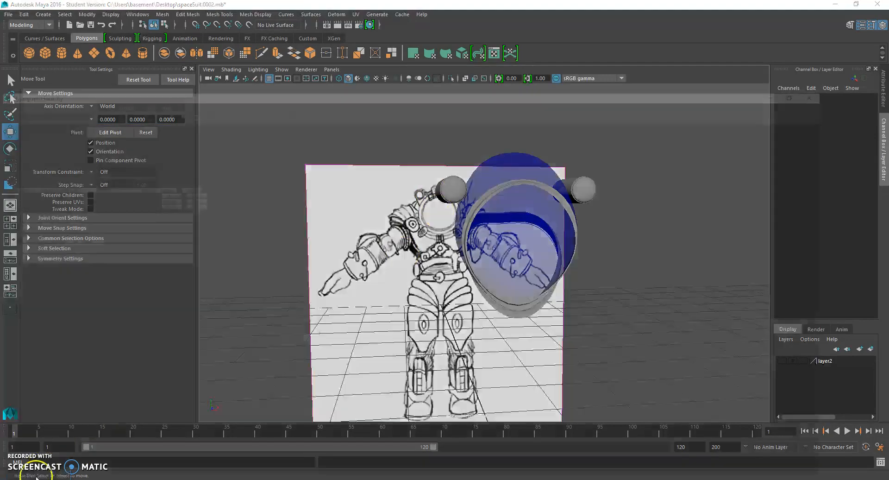
click(854, 7)
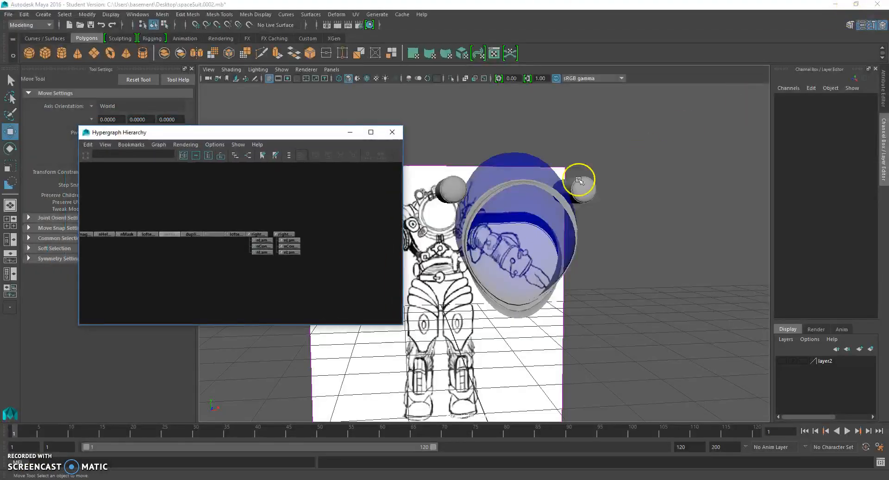
click(454, 191)
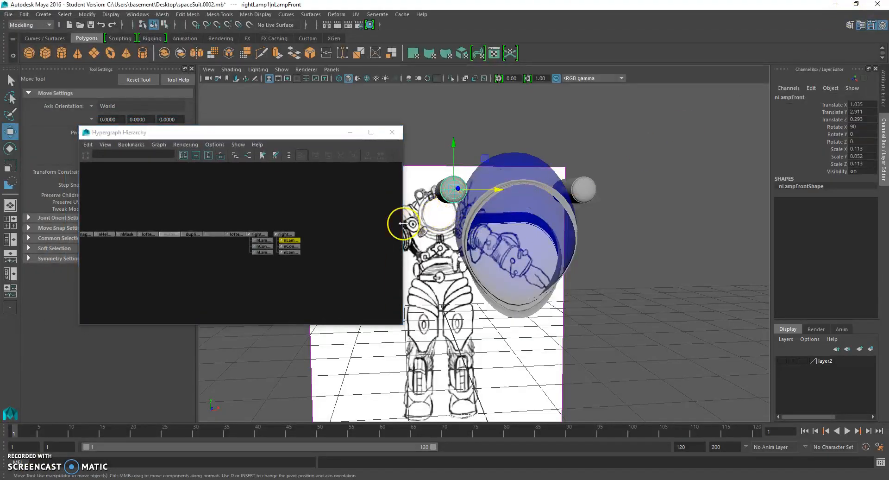
right_click(293, 238)
click(337, 313)
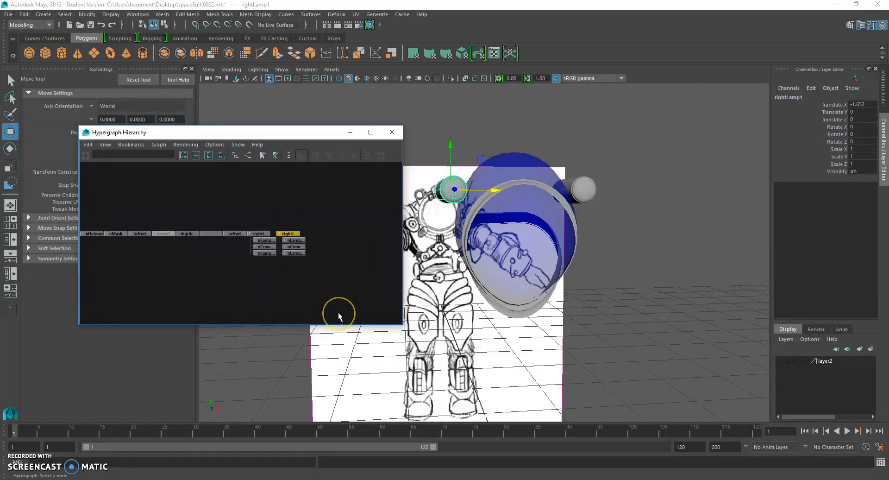
scroll(338, 312, up, 4)
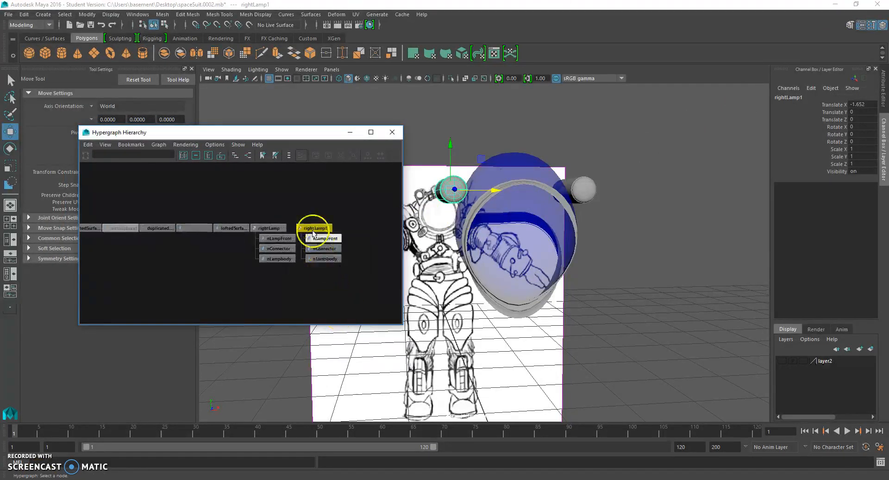
right_click(311, 227)
click(331, 295)
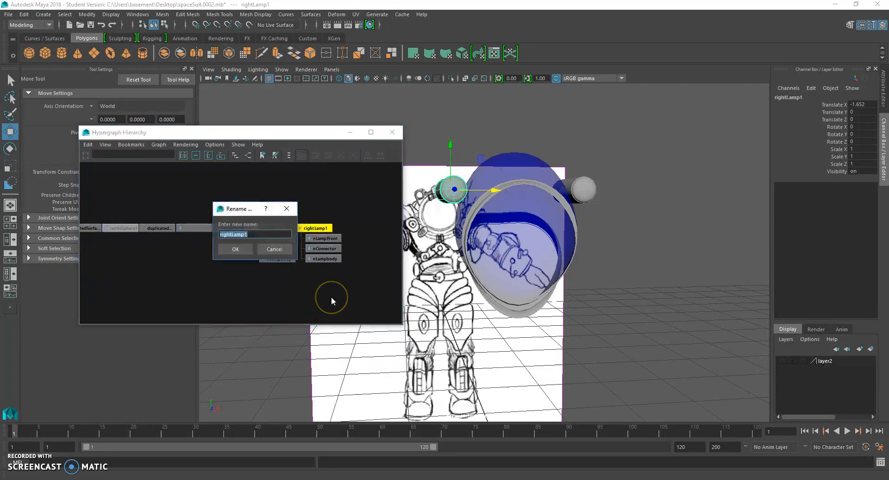
text(leftLamp)
key(Return)
Check the two lamp groups and the helmet's node in the Hypergraph Hierarchy, and view both lamps on the helmet.
click(274, 230)
click(317, 227)
click(519, 176)
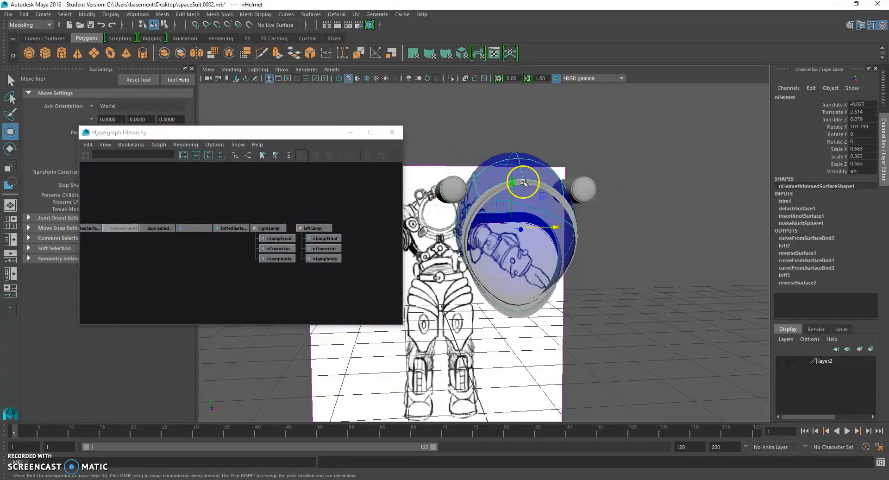
scroll(165, 241, down, 4)
alt+middle_drag(165, 241, 281, 247)
scroll(282, 245, up, 2)
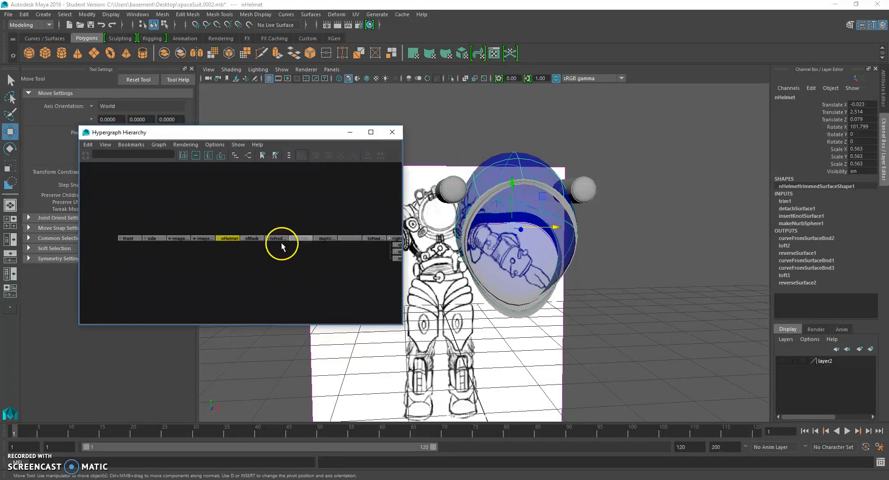
click(276, 268)
scroll(282, 264, up, 1)
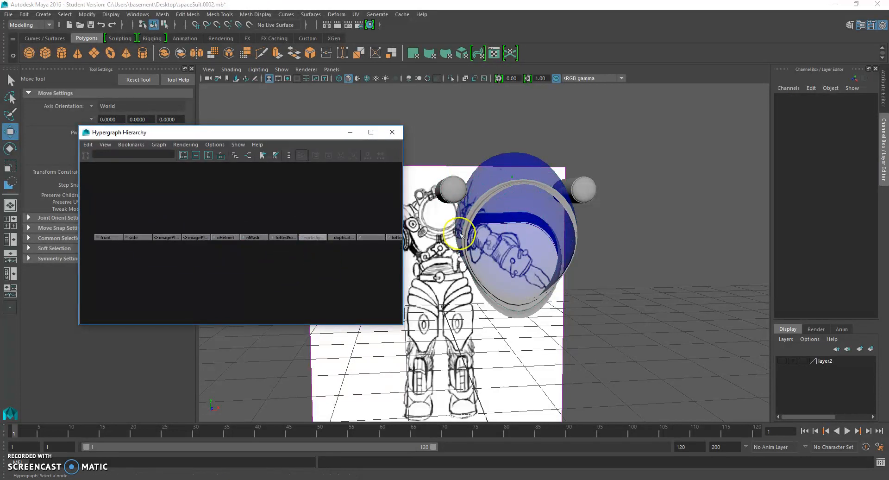
alt+drag(560, 204, 521, 200)
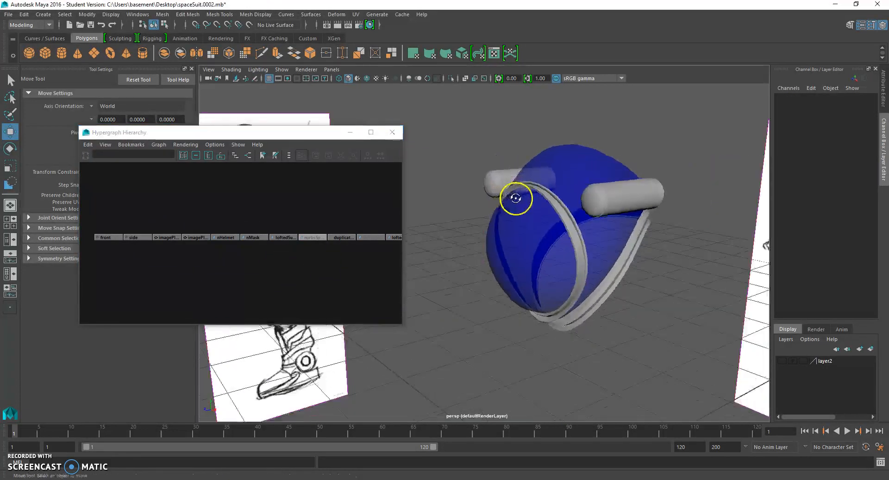
Put the Hypergraph Hierarchy away and save the scene as the next increment, accepting the student version notice.
click(350, 133)
mouse_move(357, 139)
alt+mouse_down()
mouse_move(488, 199)
mouse_move(419, 193)
alt+mouse_up()
click(5, 14)
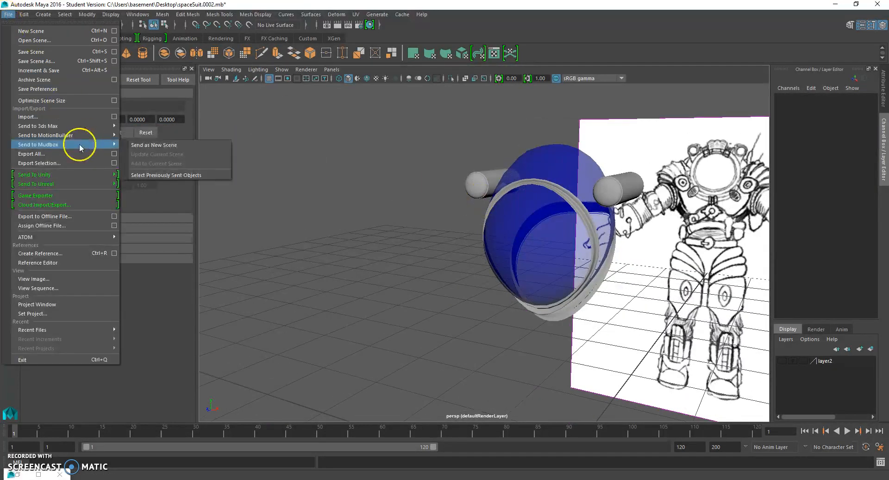
click(53, 71)
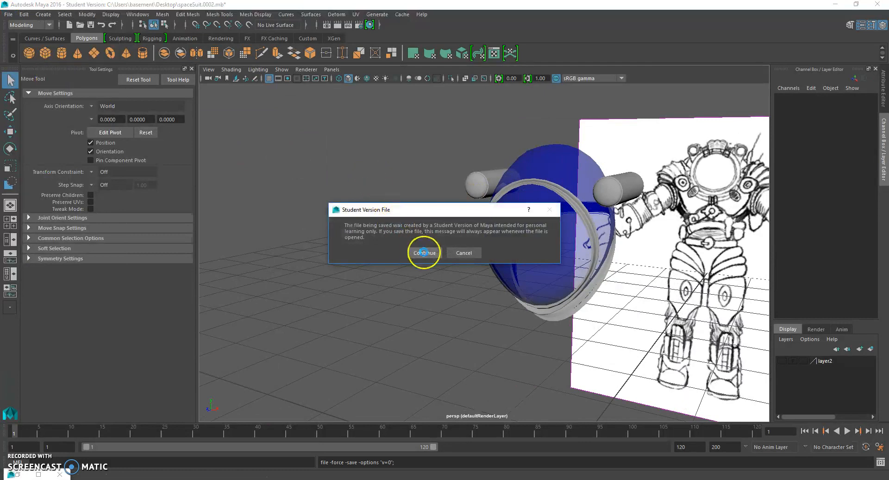
click(423, 252)
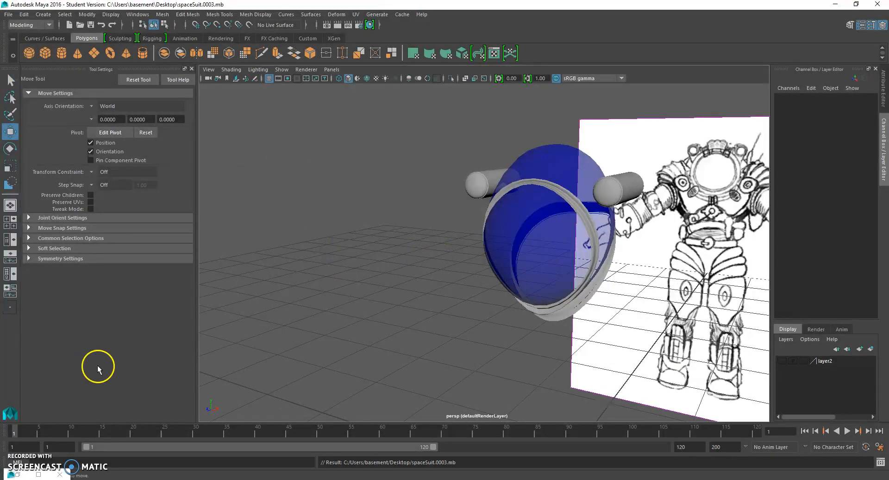